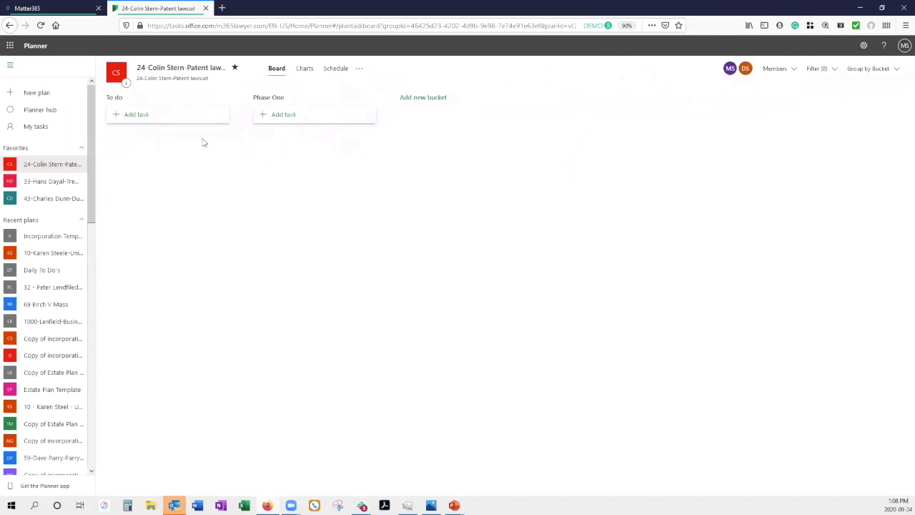
Step: Create a new bucket named 'Phase 2'
click(427, 98)
text(Phase 2)
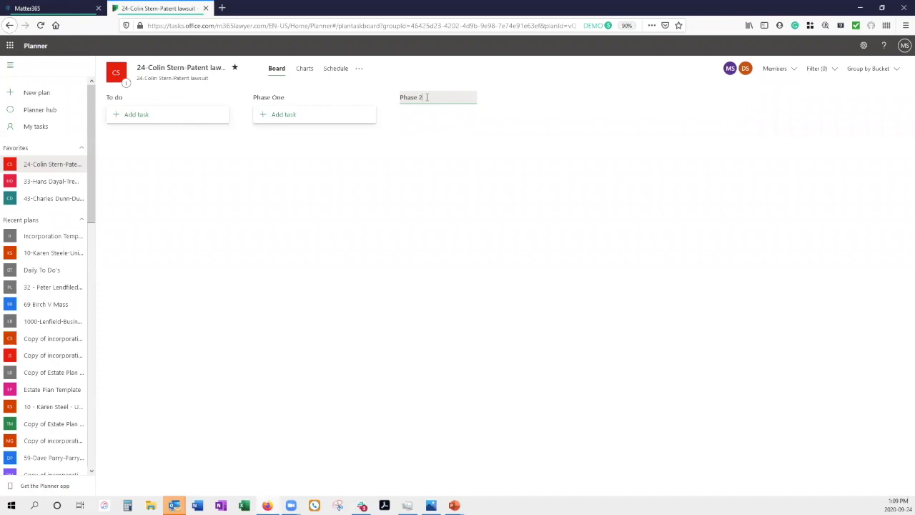
key(Return)
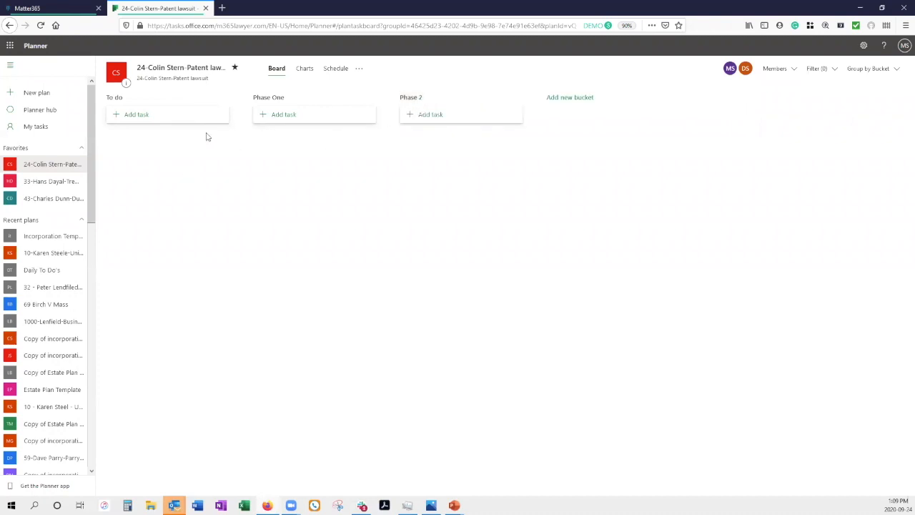
Step: Add a task 'Taske Name' to the To do bucket and open its details
click(135, 116)
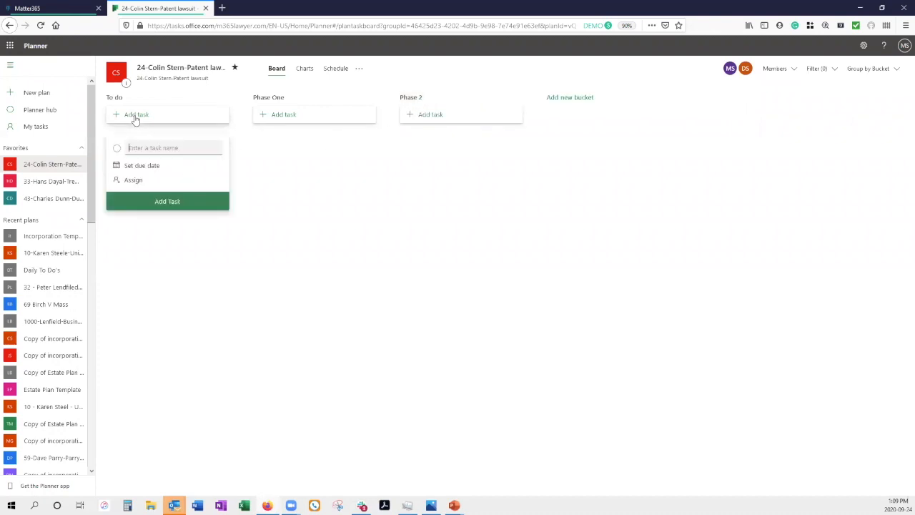
text(Taske Name)
click(174, 202)
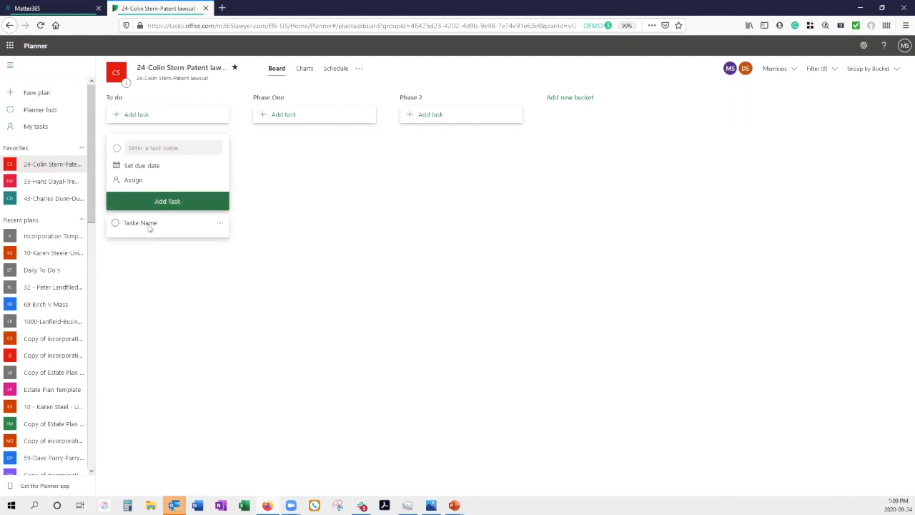
click(149, 231)
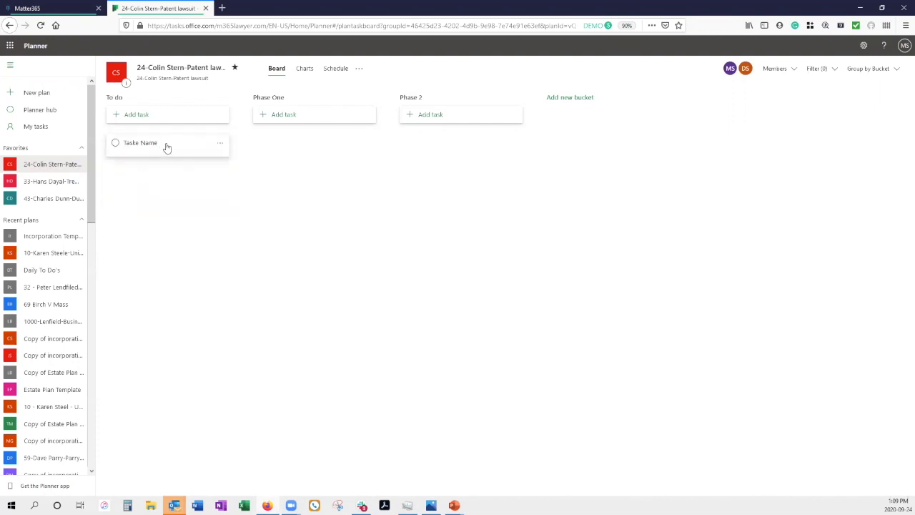
click(166, 148)
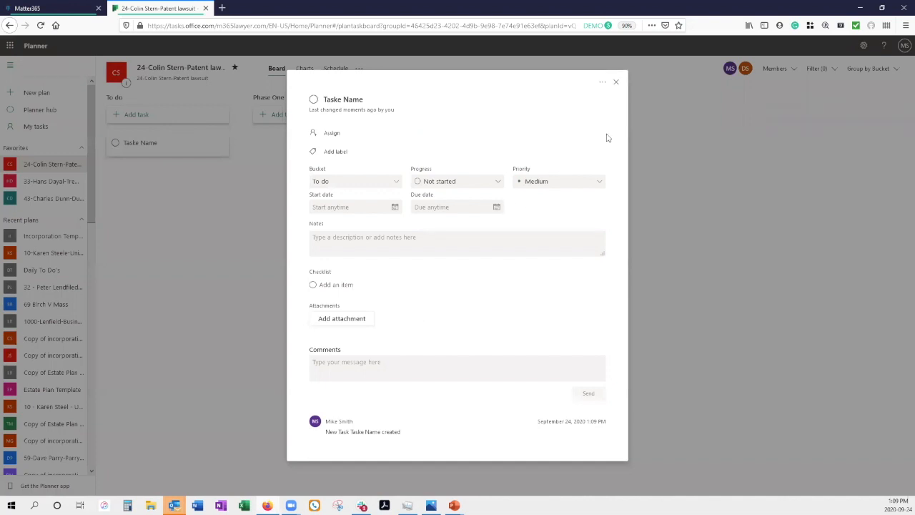
Step: Assign the first and second plan members to the Taske Name task
click(332, 133)
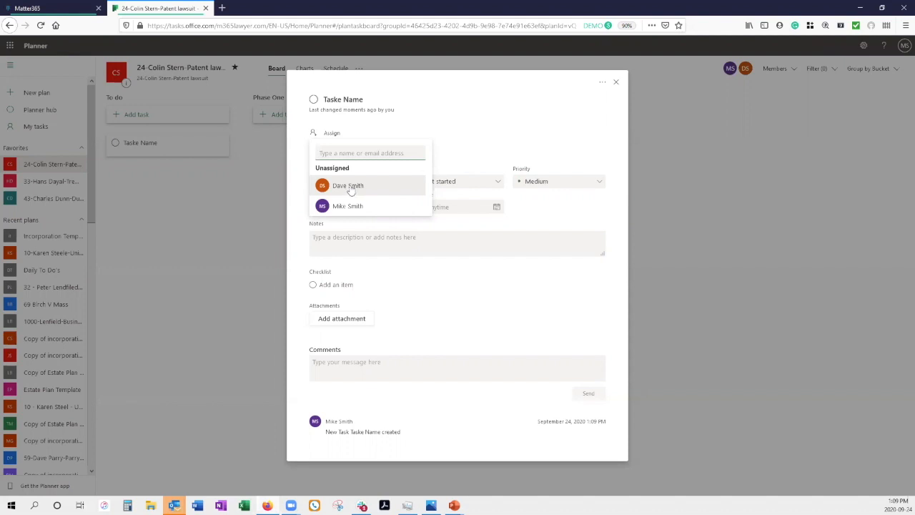
click(346, 186)
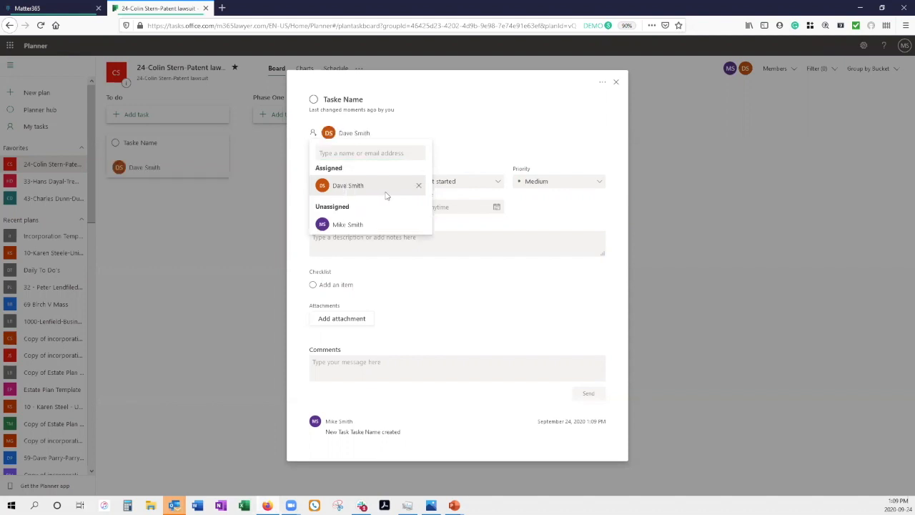
click(349, 226)
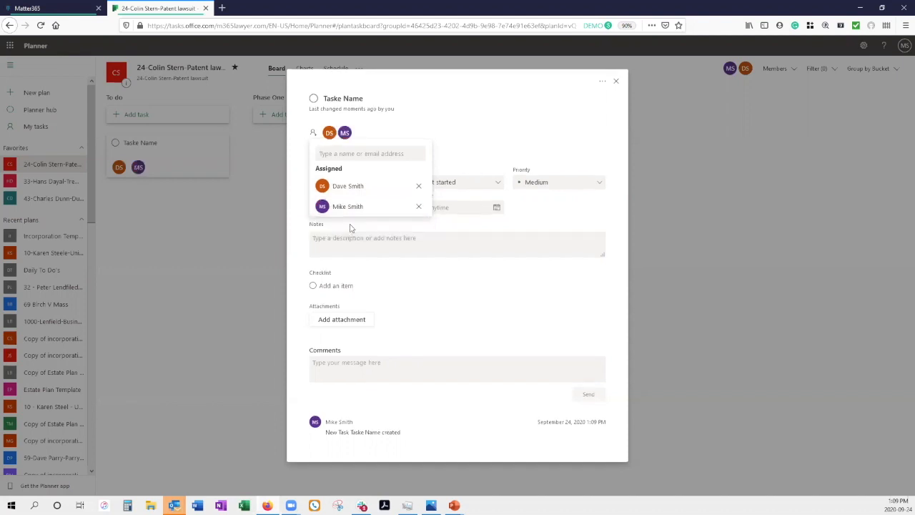
click(464, 119)
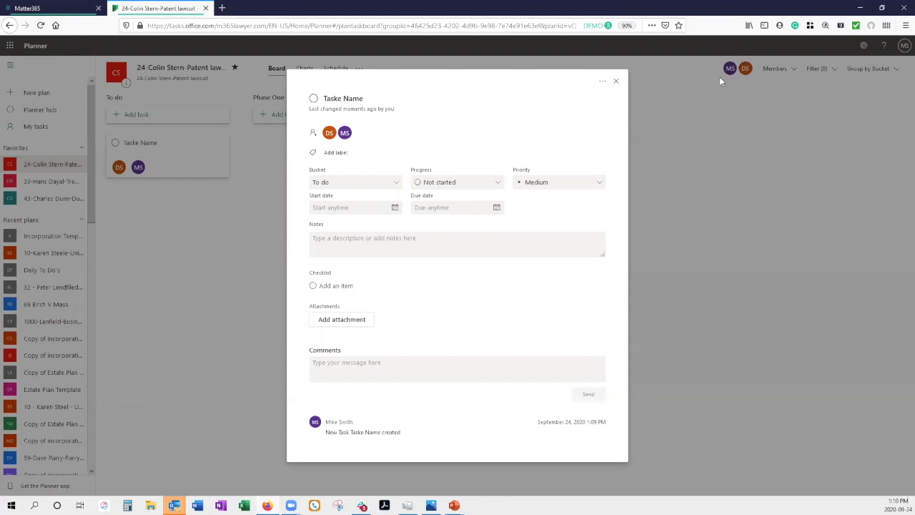
Step: Rename the Yellow label to 'Assoc', tag the task with it, and remove the Admin label
click(337, 154)
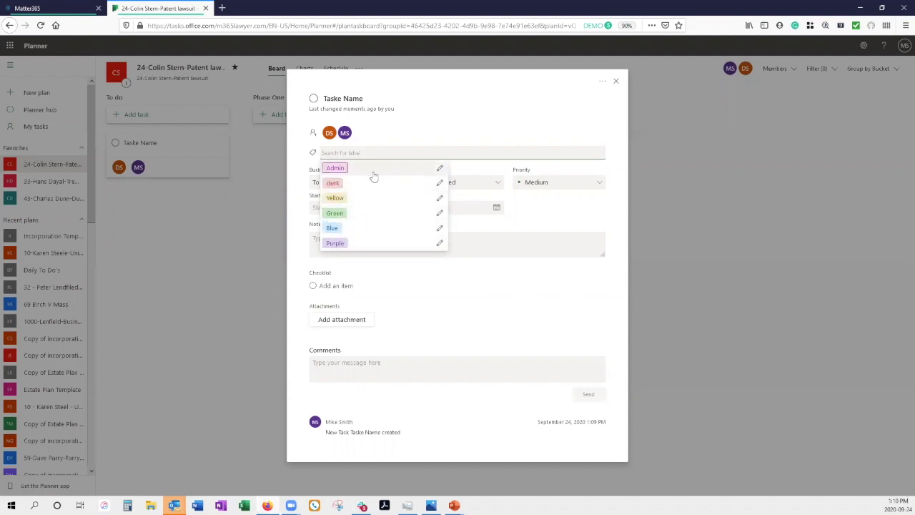
click(336, 168)
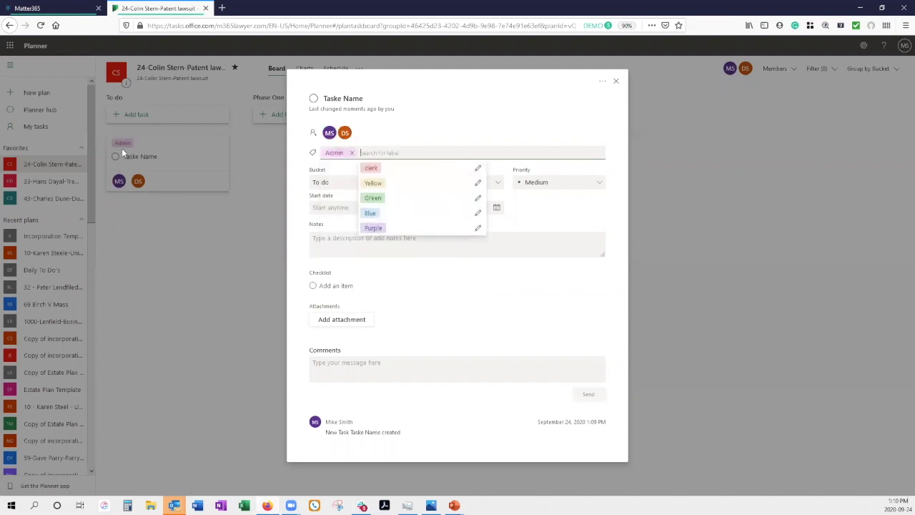
click(479, 183)
key(BackSpace)
key(BackSpace)
key(BackSpace)
key(BackSpace)
key(BackSpace)
key(BackSpace)
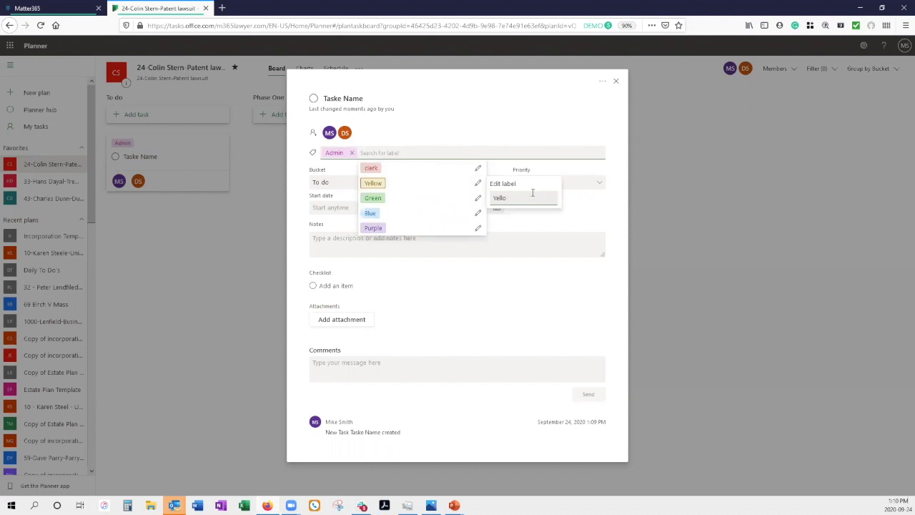
text(Assoc)
key(Return)
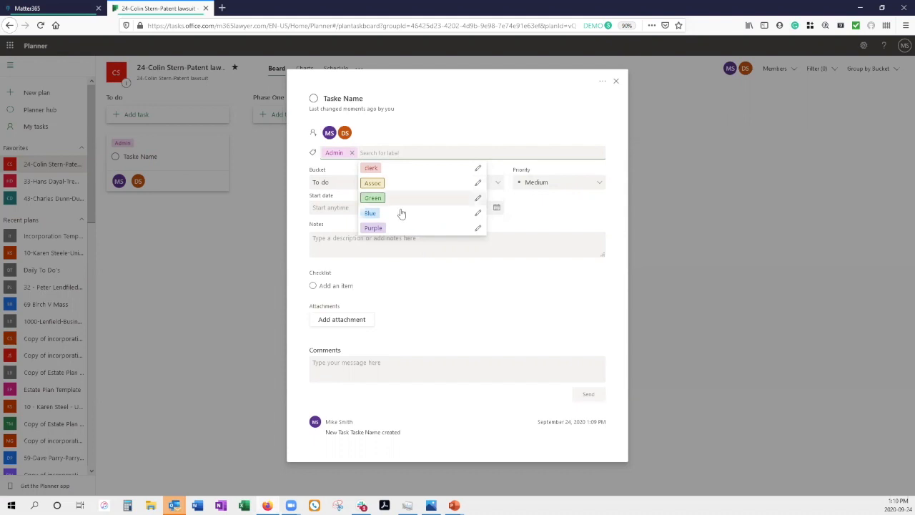
click(374, 183)
click(352, 153)
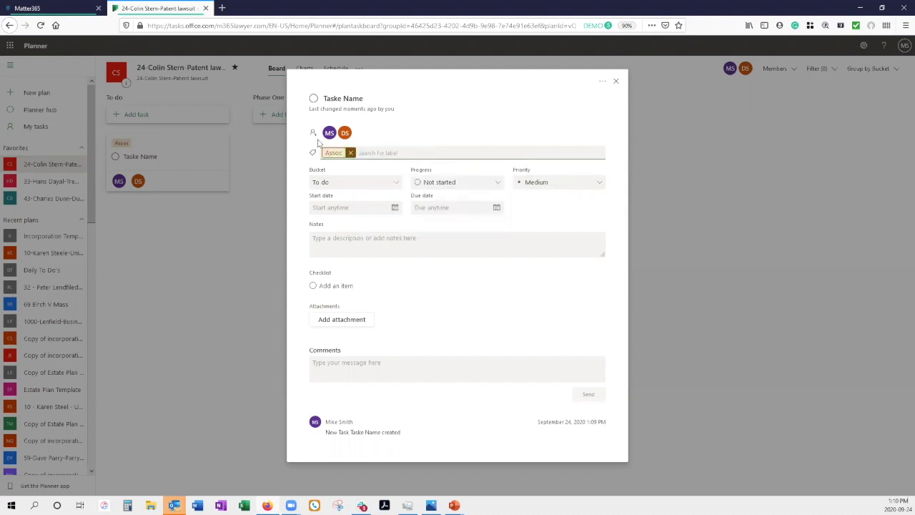
click(429, 131)
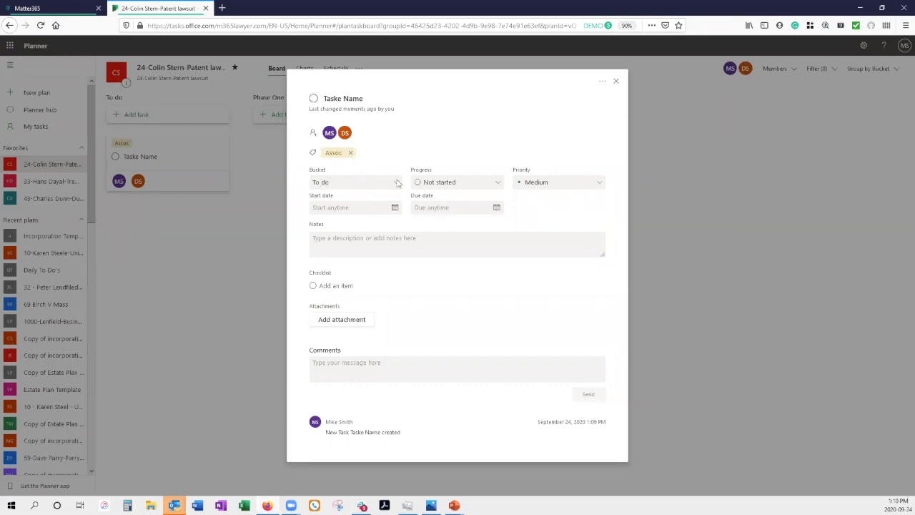
Step: Move the task to the Phase One bucket, with progress In progress and priority Important
click(396, 184)
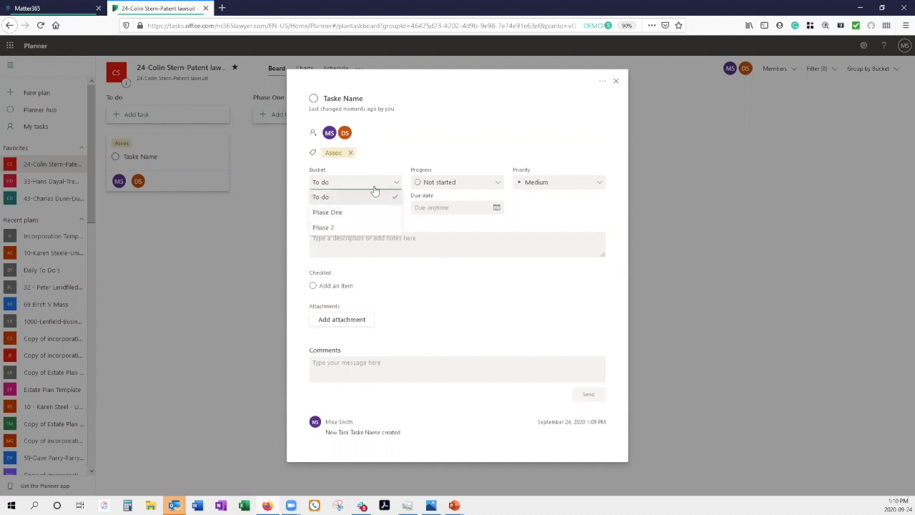
click(339, 216)
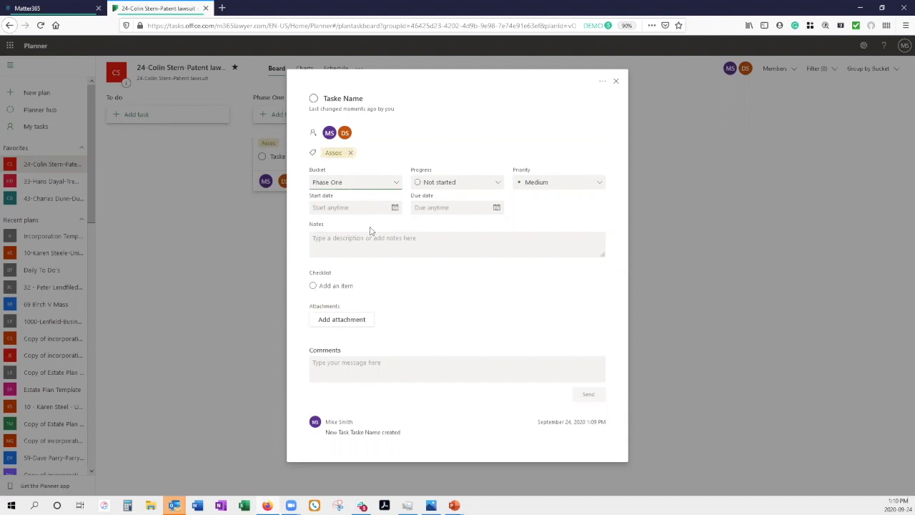
click(495, 184)
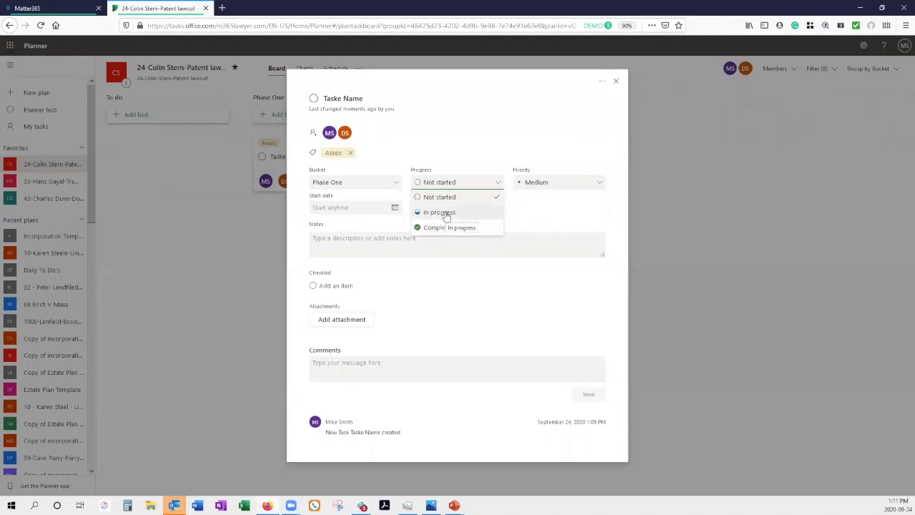
click(439, 212)
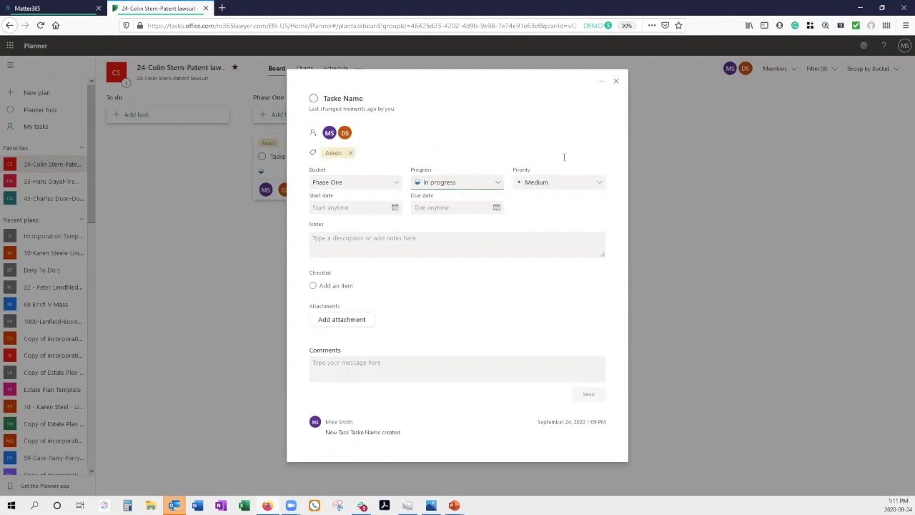
click(599, 184)
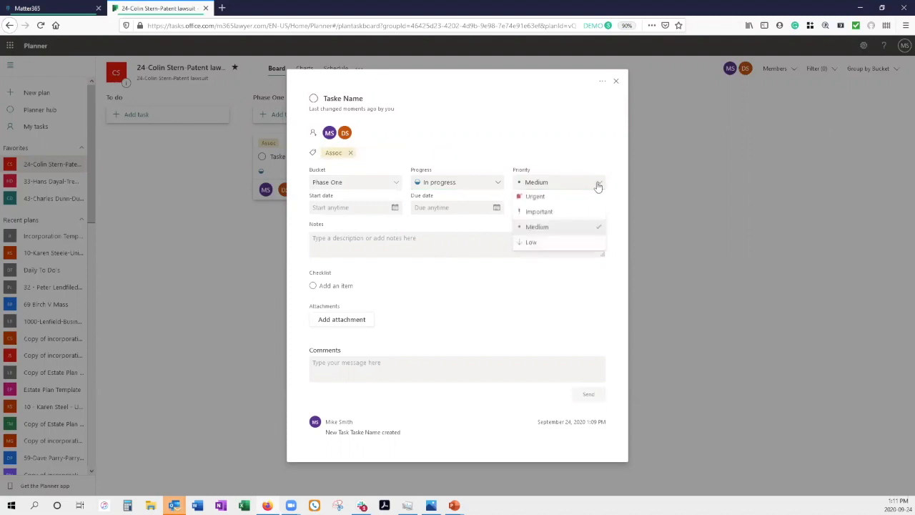
click(550, 217)
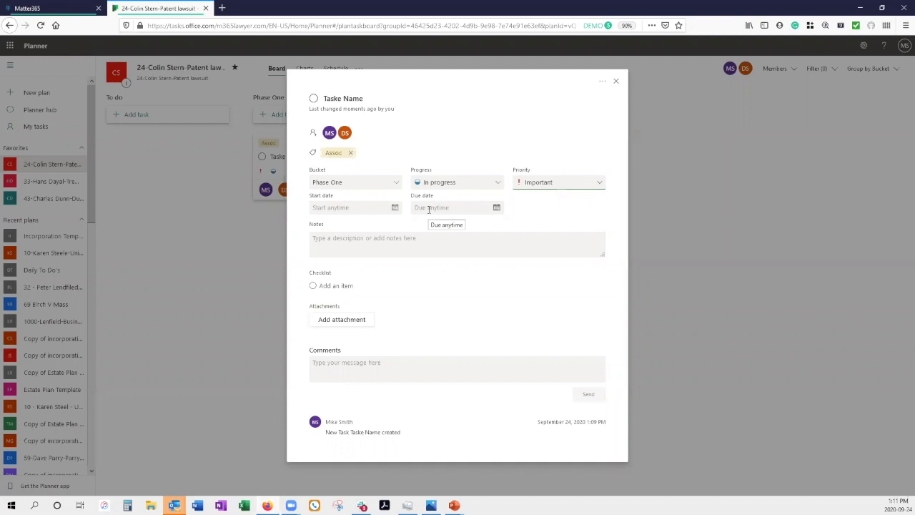
Step: Set the due date to 09/25/2020, then stretch the Notes box taller and back
click(496, 208)
click(482, 290)
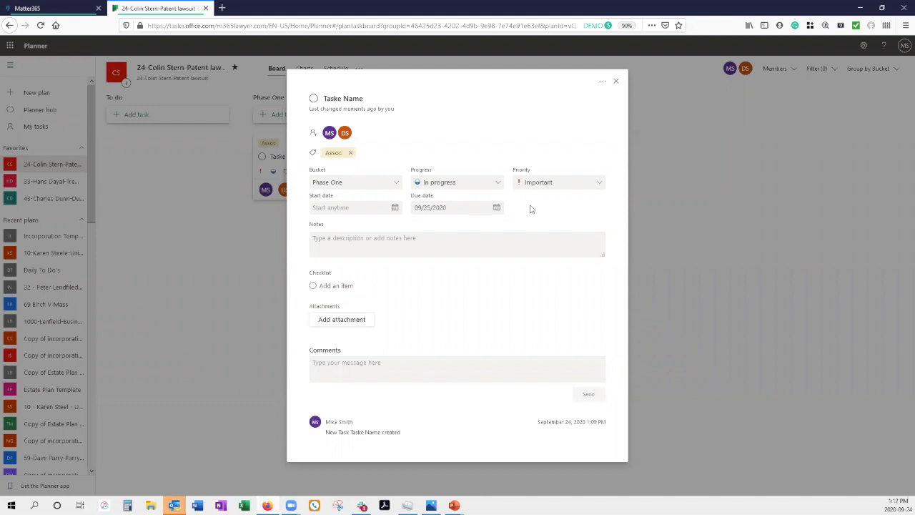
click(329, 237)
drag(604, 254, 603, 411)
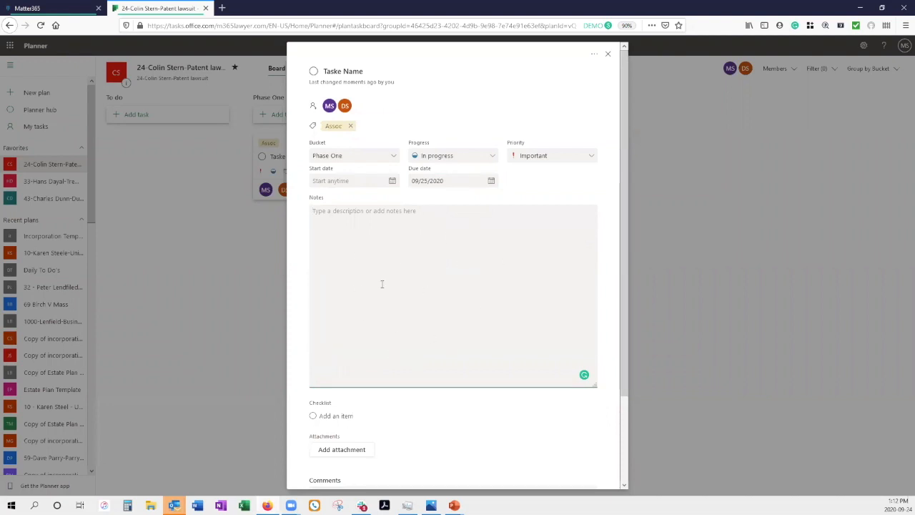
drag(596, 386, 603, 259)
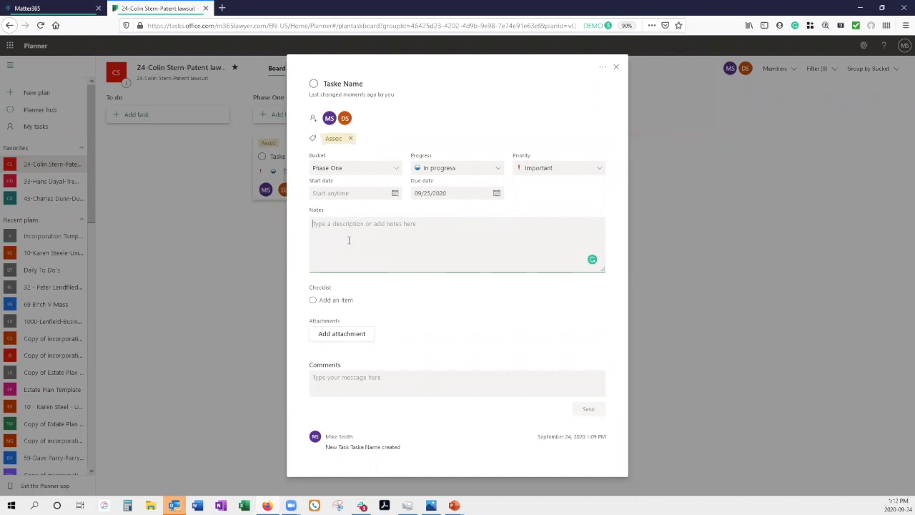
Step: Add checklist items 'Item 1' and 'Item 2', then drag Item 2 above Item 1
click(367, 301)
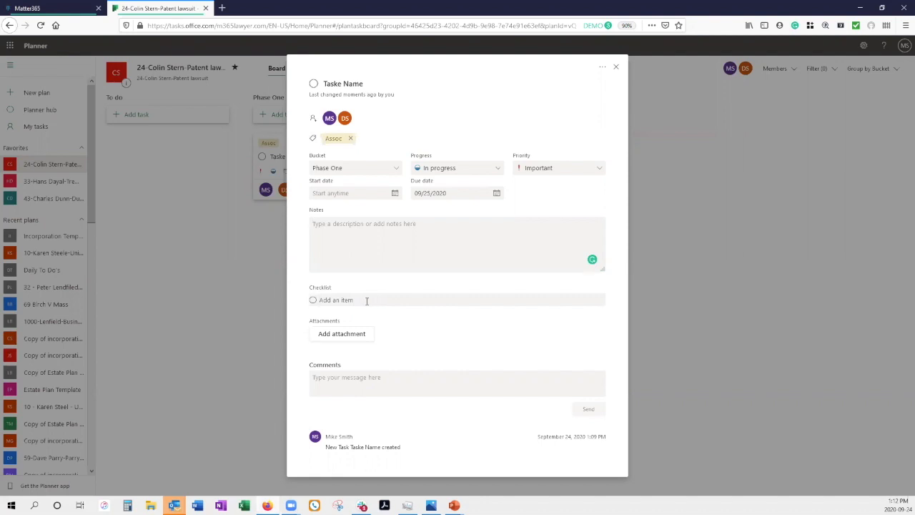
text(Item 1)
key(Return)
text(Item)
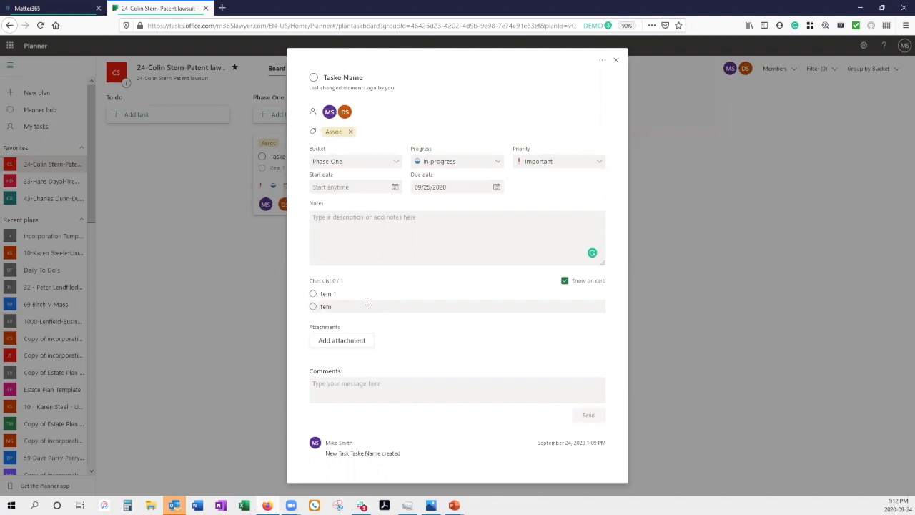
text( 2)
key(Return)
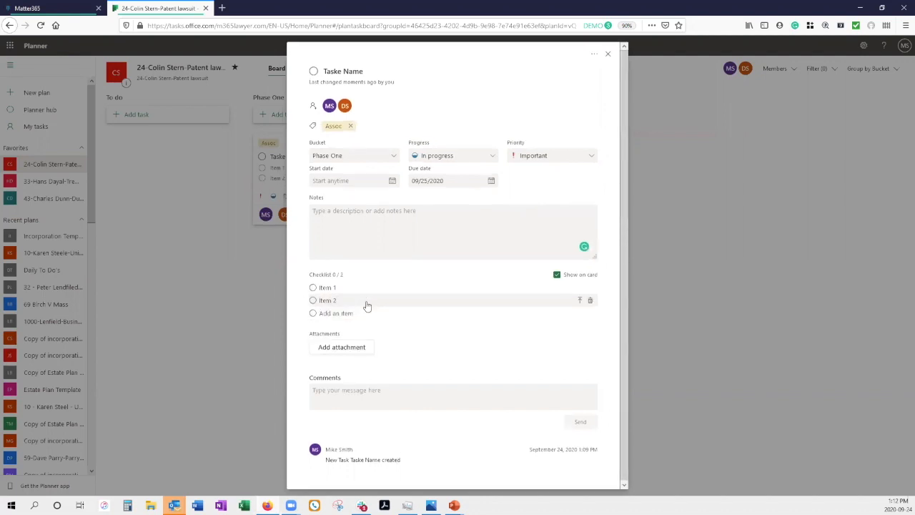
drag(334, 303, 340, 287)
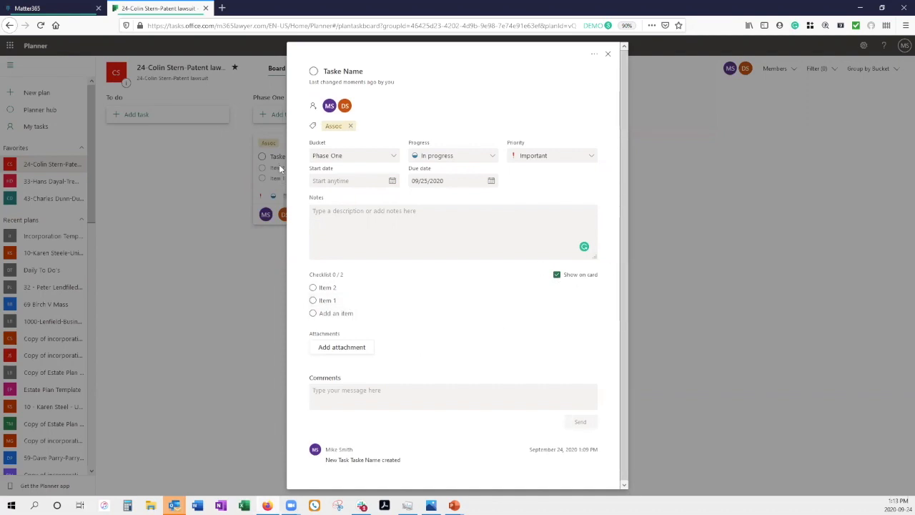
Step: Toggle the checklist's Show on card off and on, then view the attachment options
click(558, 277)
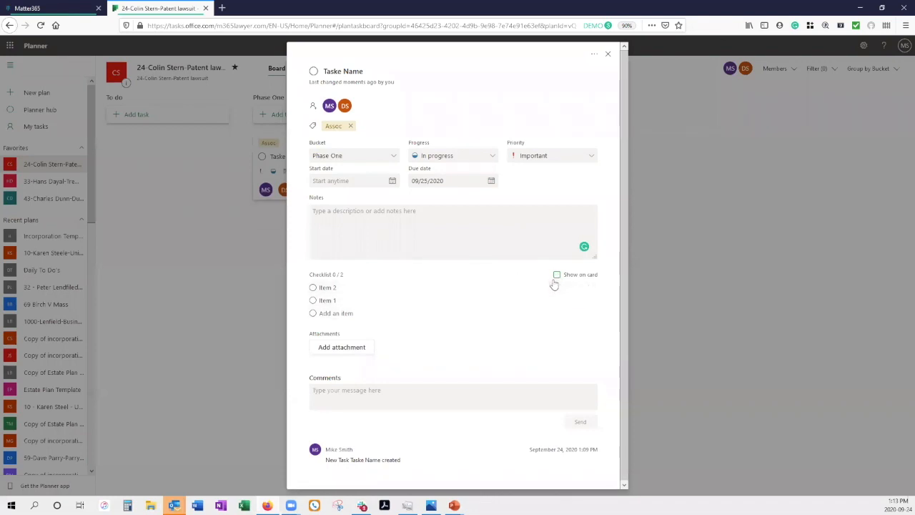
click(558, 276)
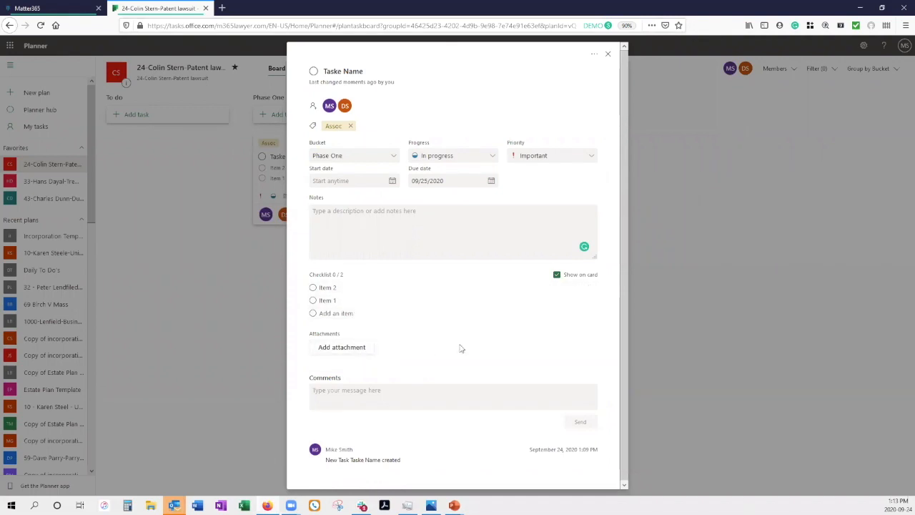
click(347, 350)
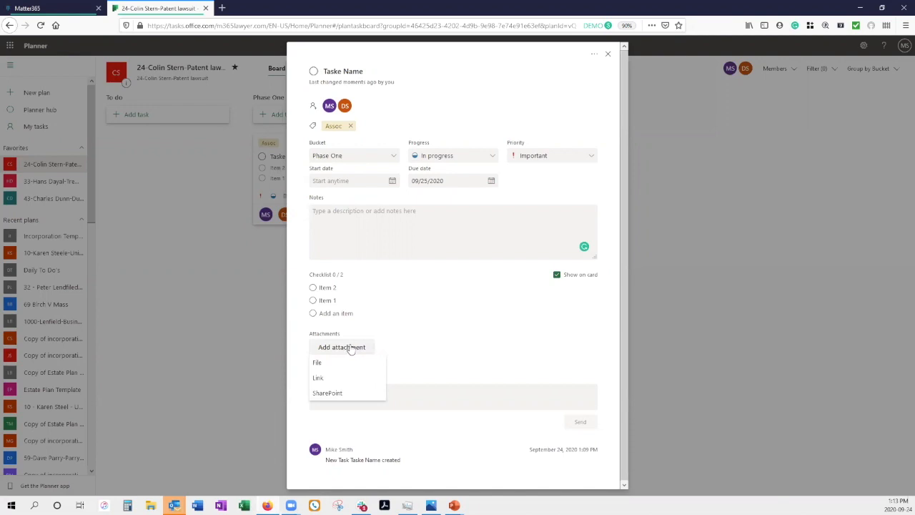
click(316, 364)
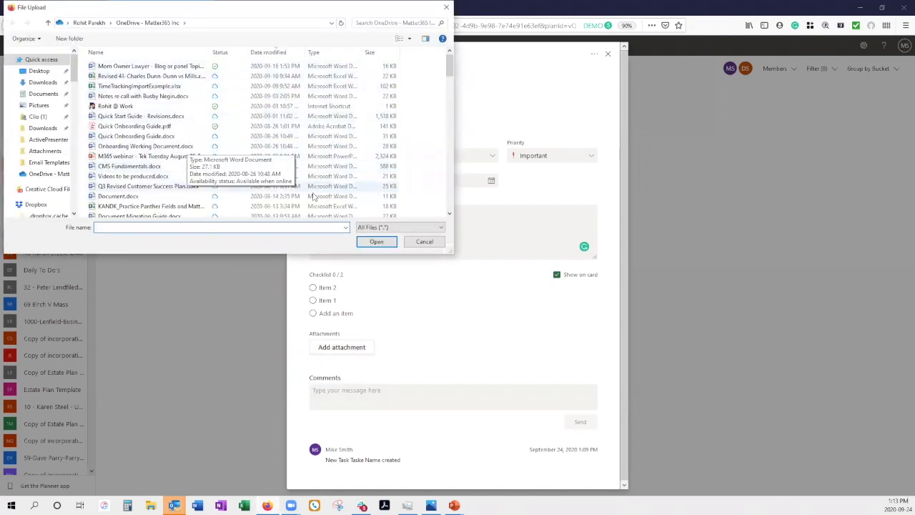
click(424, 241)
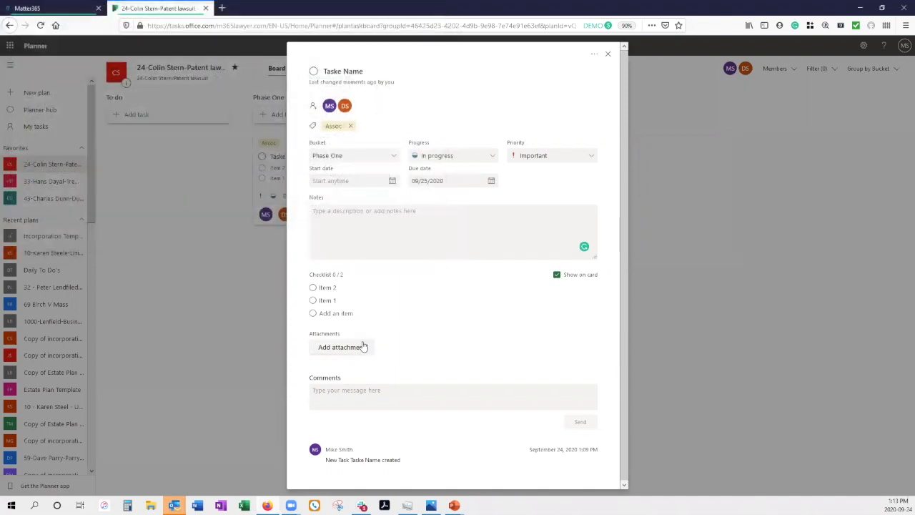
click(363, 347)
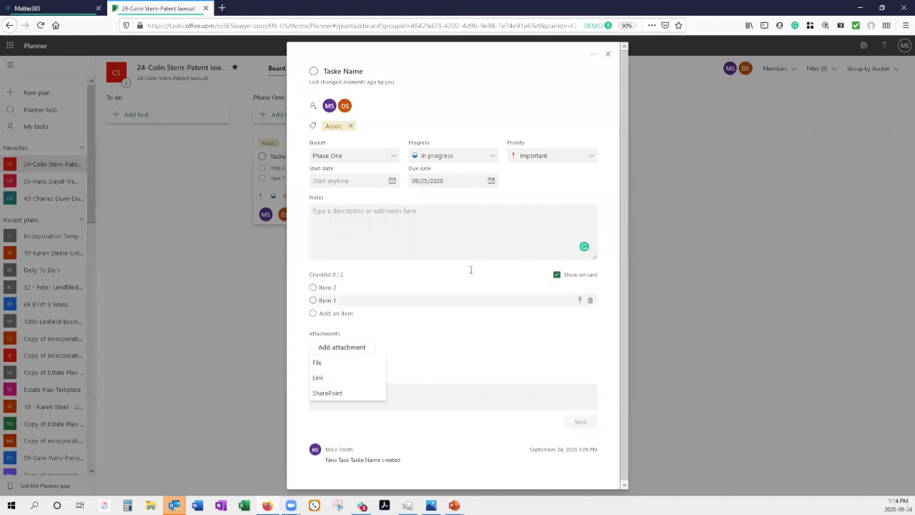
Step: Attach example document.docx from the plan's SharePoint Documents library
click(333, 395)
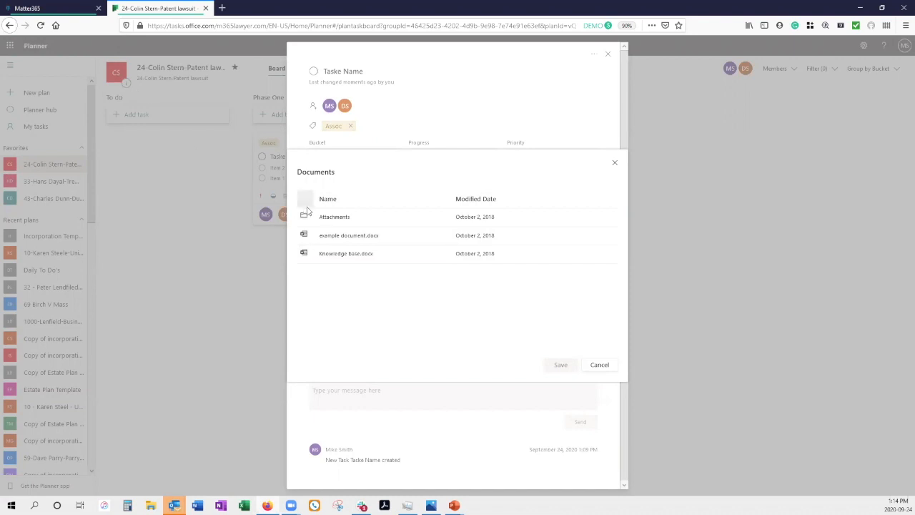
click(343, 238)
click(551, 365)
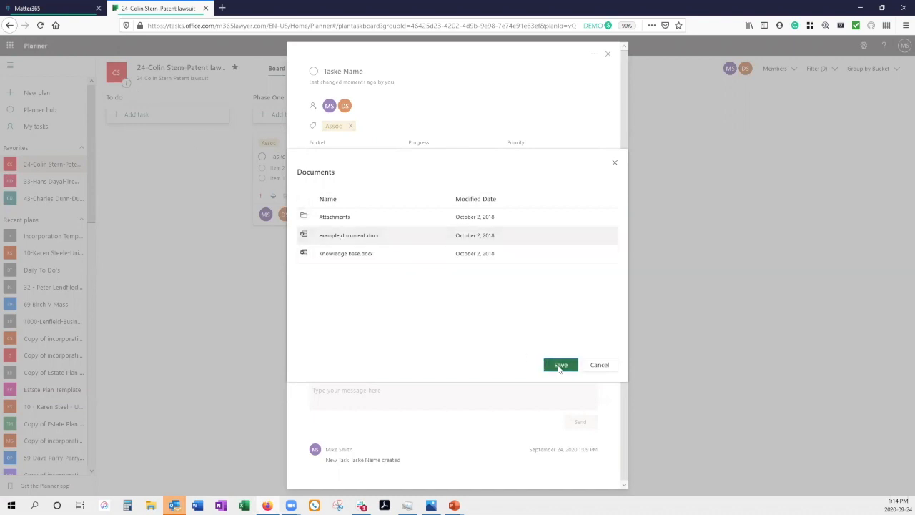
scroll(535, 340, down, 2)
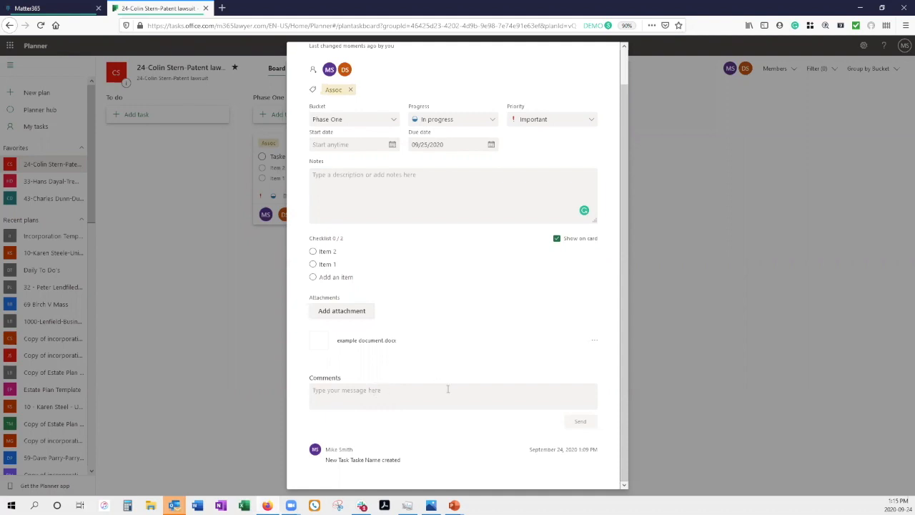
scroll(451, 386, up, 1)
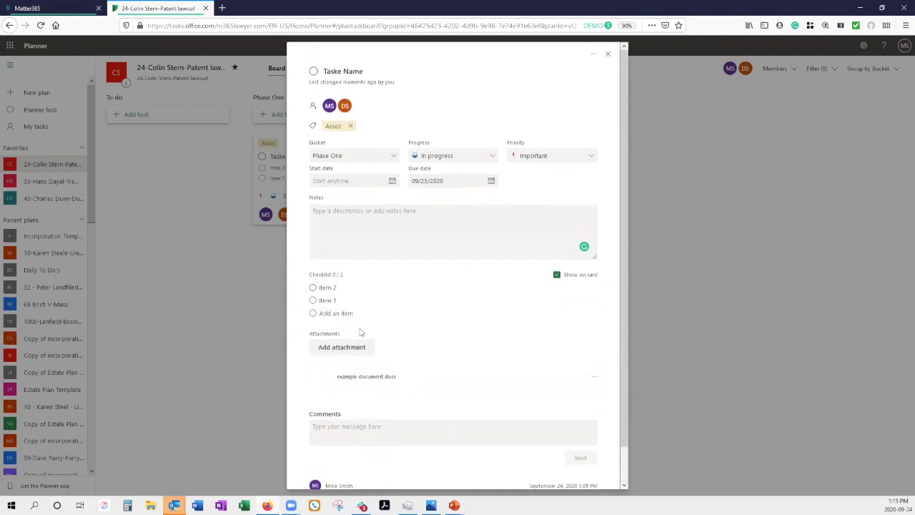
Step: Close the task, drag its card to Phase 2 and back to Phase One, then switch to PowerPoint
click(608, 54)
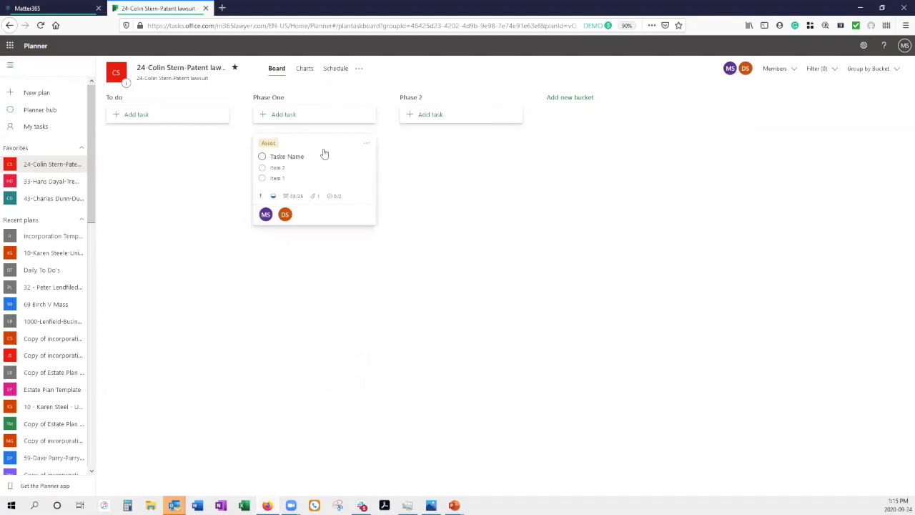
drag(327, 150, 460, 178)
click(505, 184)
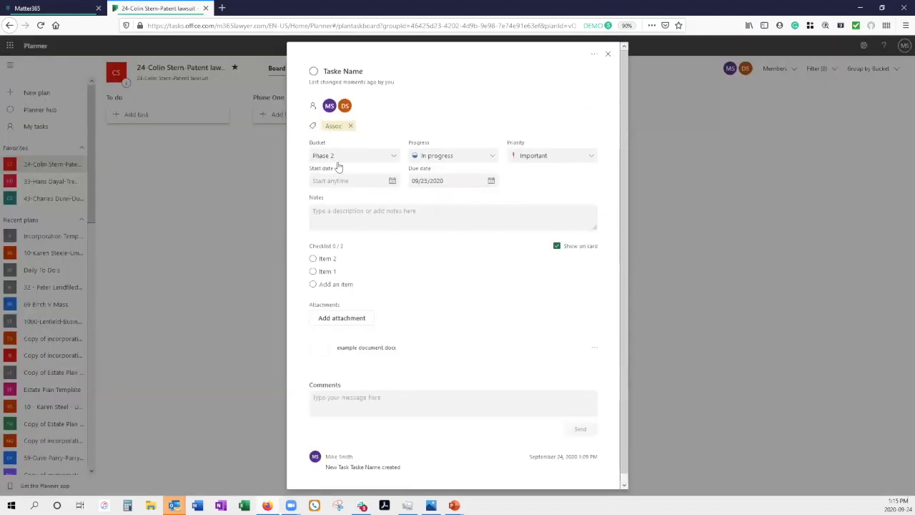
click(608, 55)
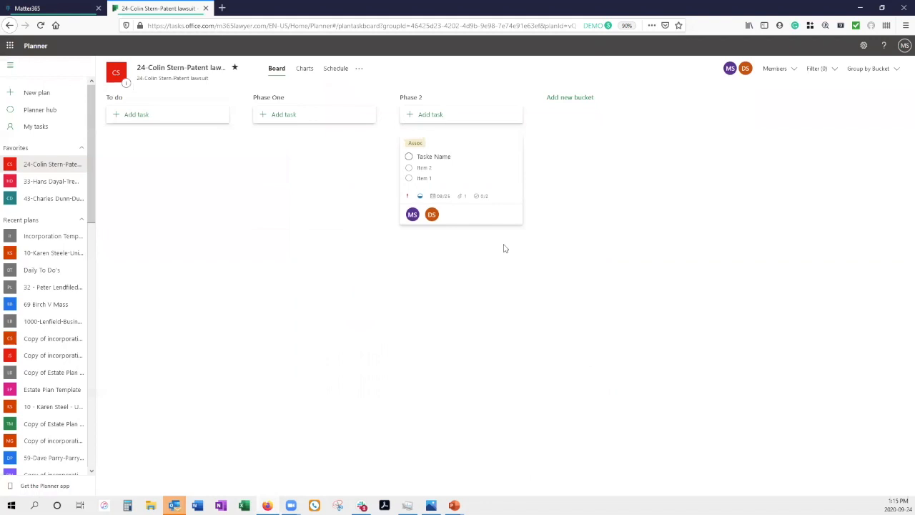
drag(487, 168, 238, 184)
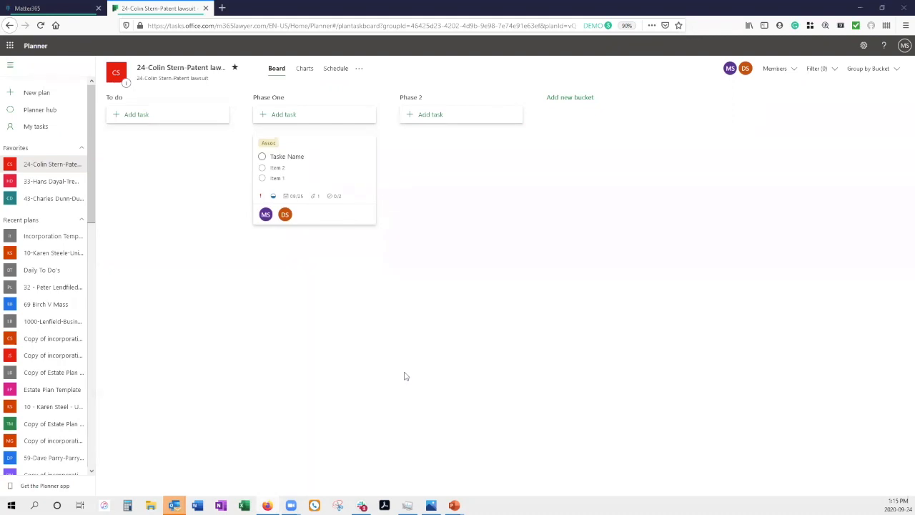
key(alt+Tab)
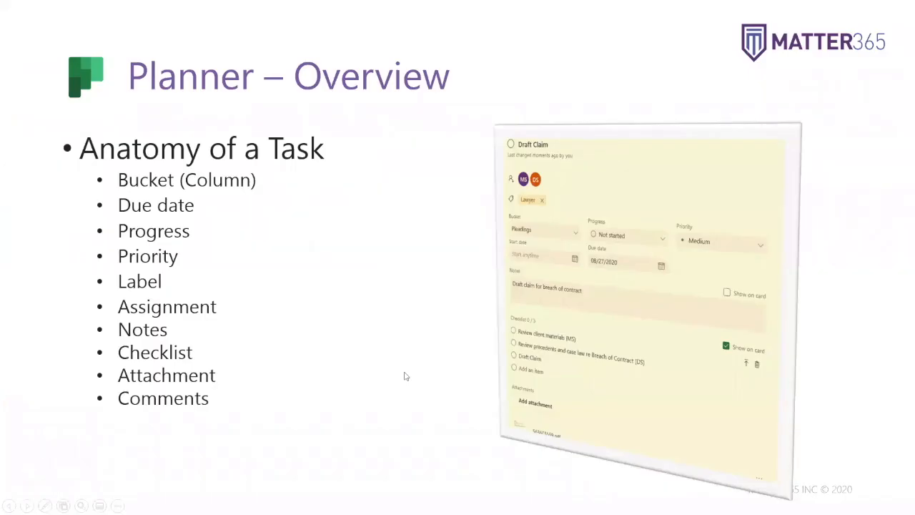
Step: Advance to the Planner – Dashboards/Visualizations slide, then switch back to Planner in Firefox
key(Right)
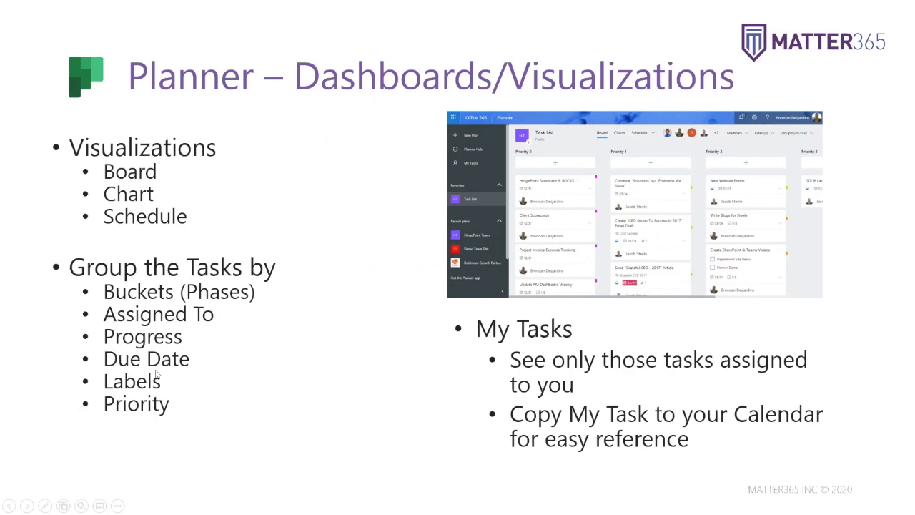
key(alt+Tab)
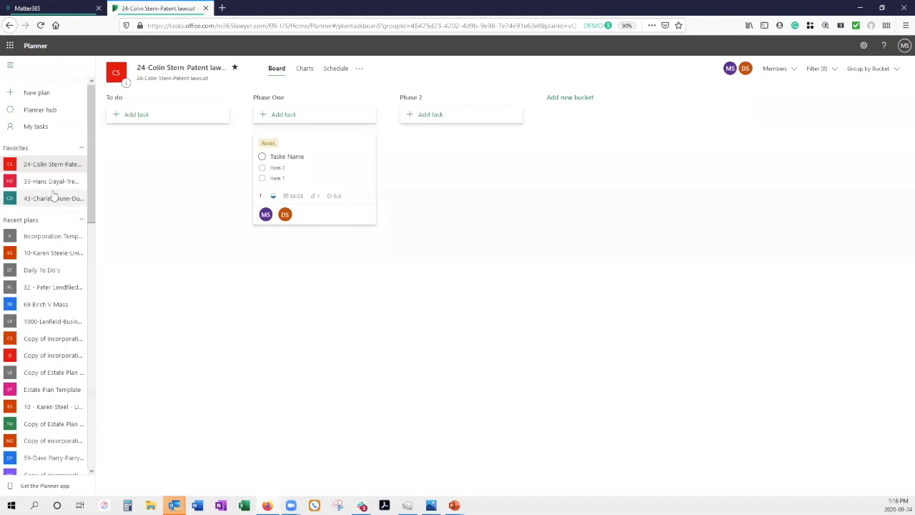
Step: Open the other favourite litigation plan and view its Charts (12 left, 3 in progress, 12 completed)
click(49, 200)
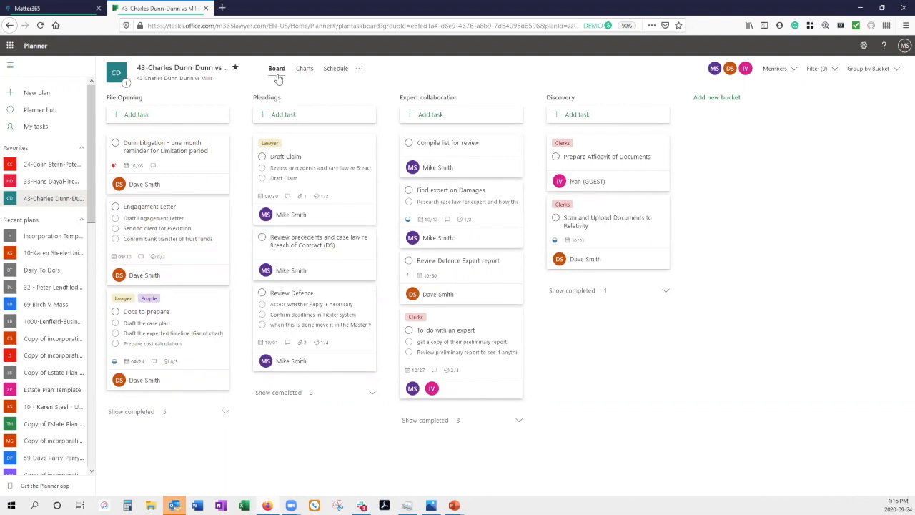
click(305, 69)
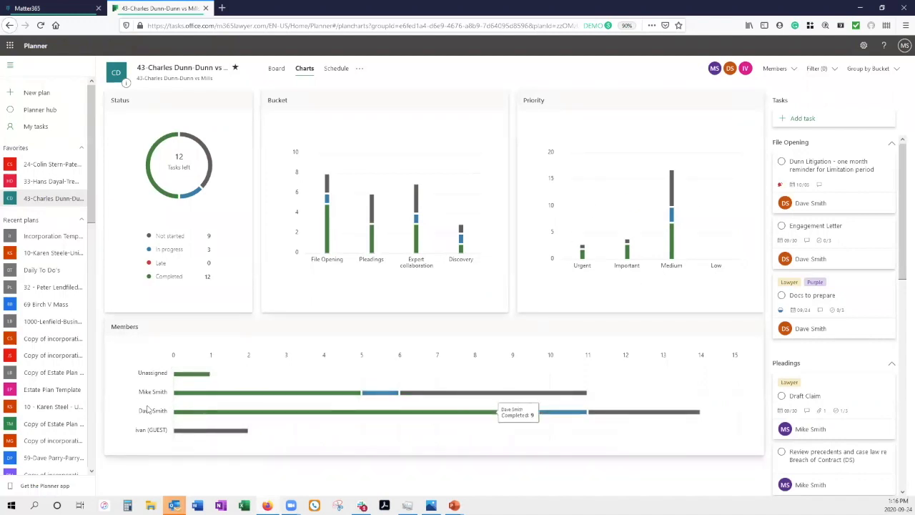
Step: Scroll the charts down to the Members chart showing each member's completed and not-started tasks
drag(902, 191, 902, 150)
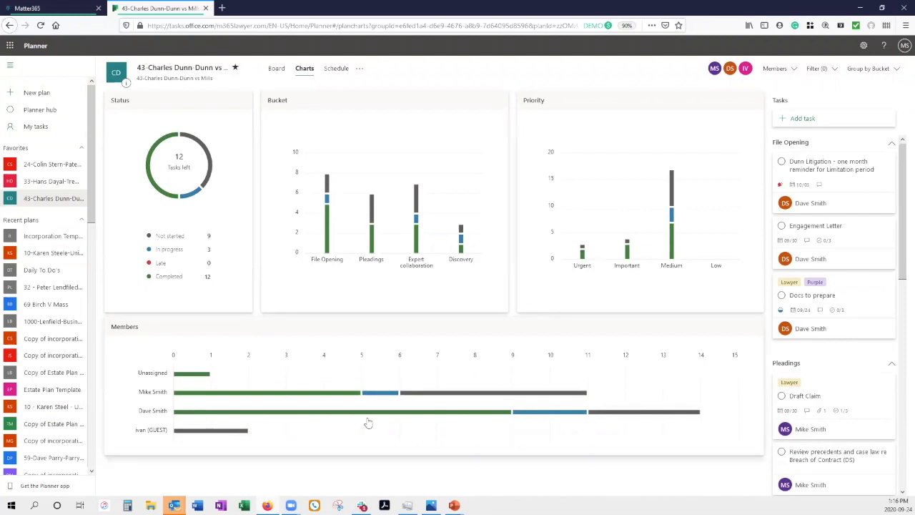
click(340, 74)
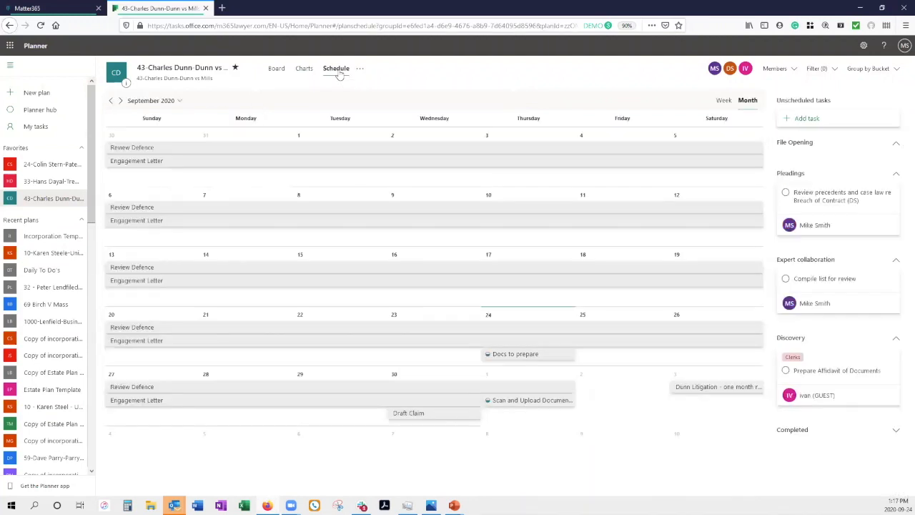
click(724, 101)
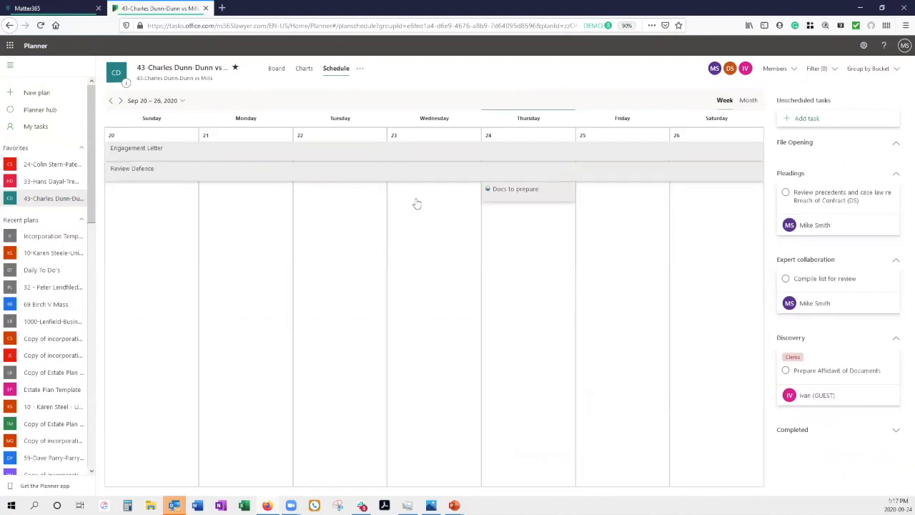
click(748, 102)
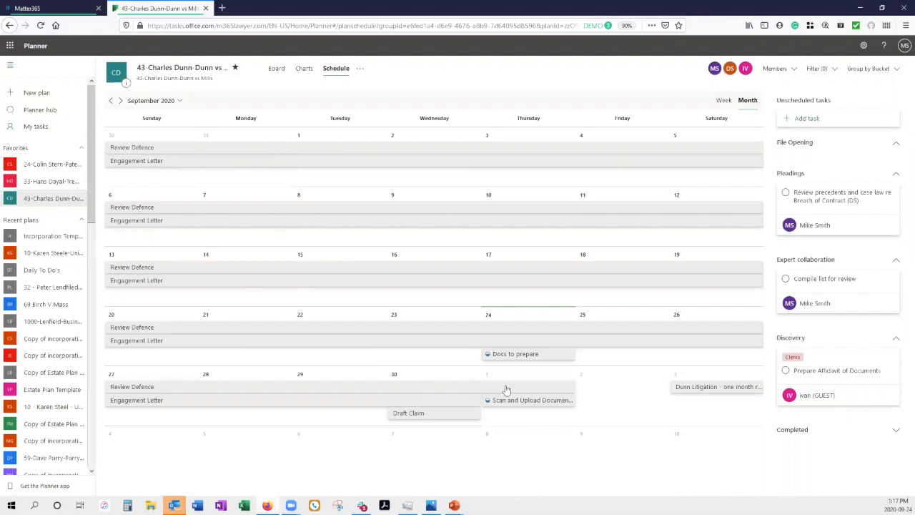
click(403, 419)
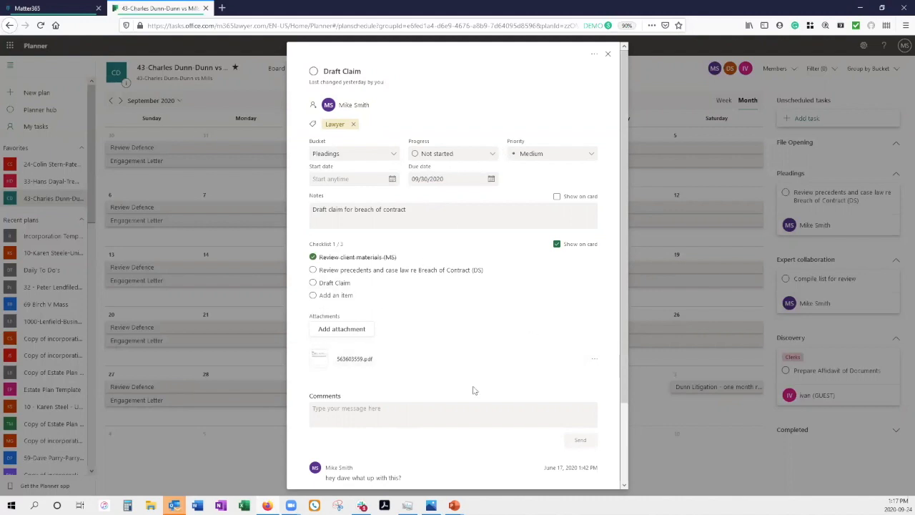
scroll(474, 422, down, 1)
scroll(474, 421, down, 1)
scroll(594, 168, up, 2)
click(609, 55)
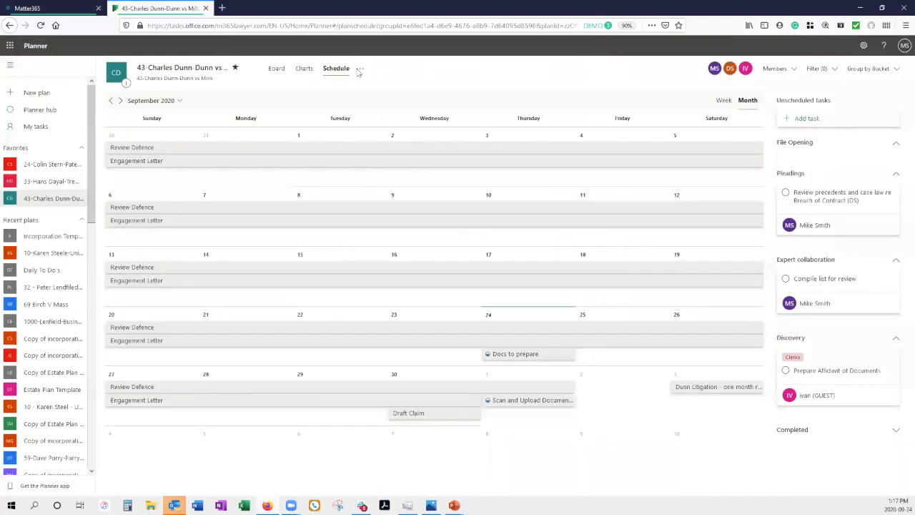
click(275, 69)
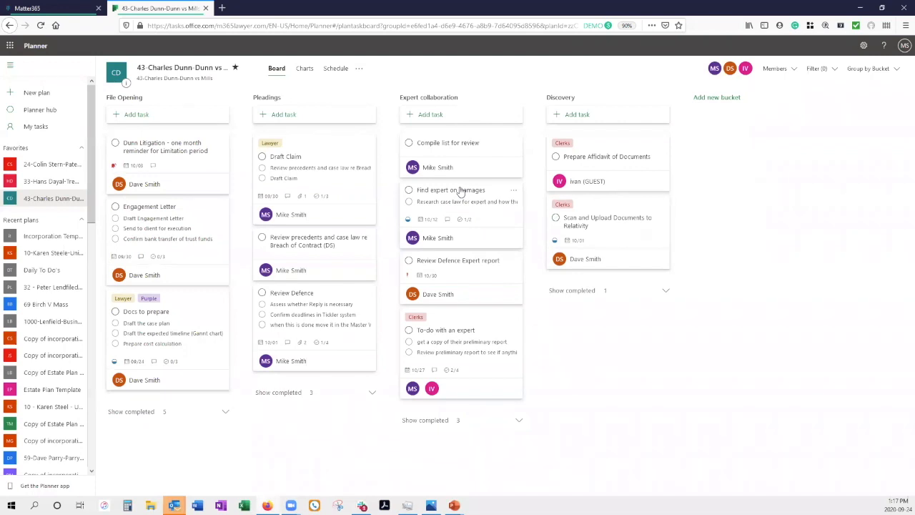
click(876, 69)
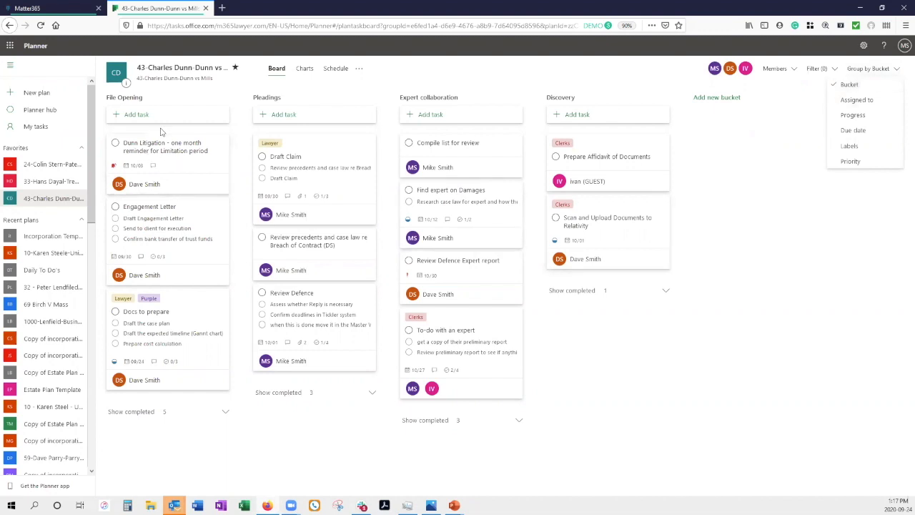
click(857, 100)
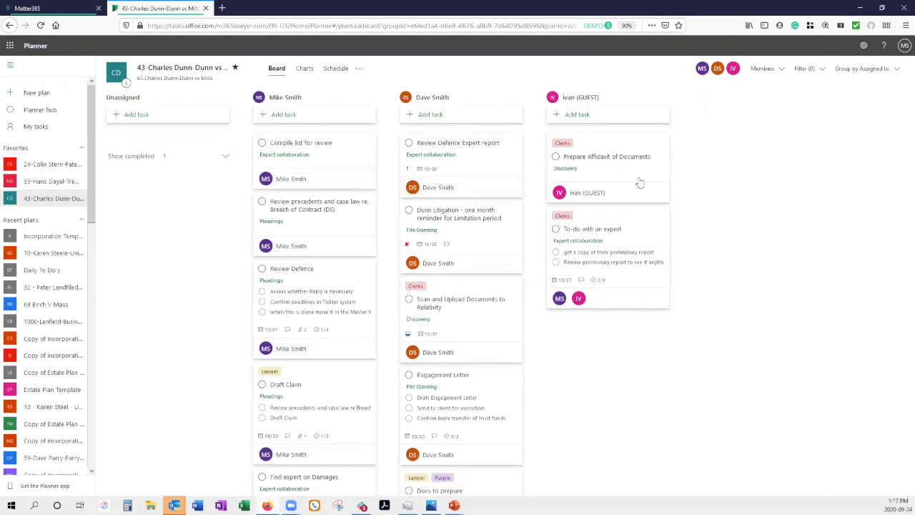
click(874, 68)
click(871, 115)
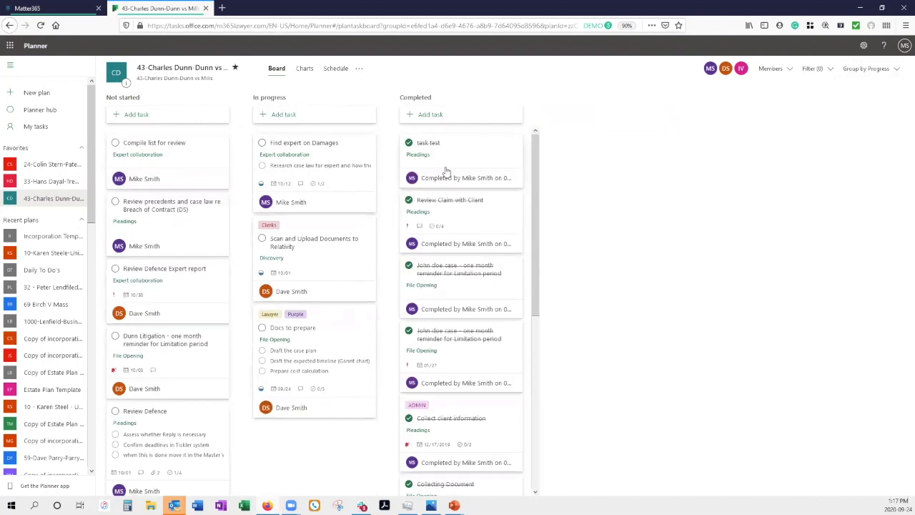
click(869, 69)
click(869, 129)
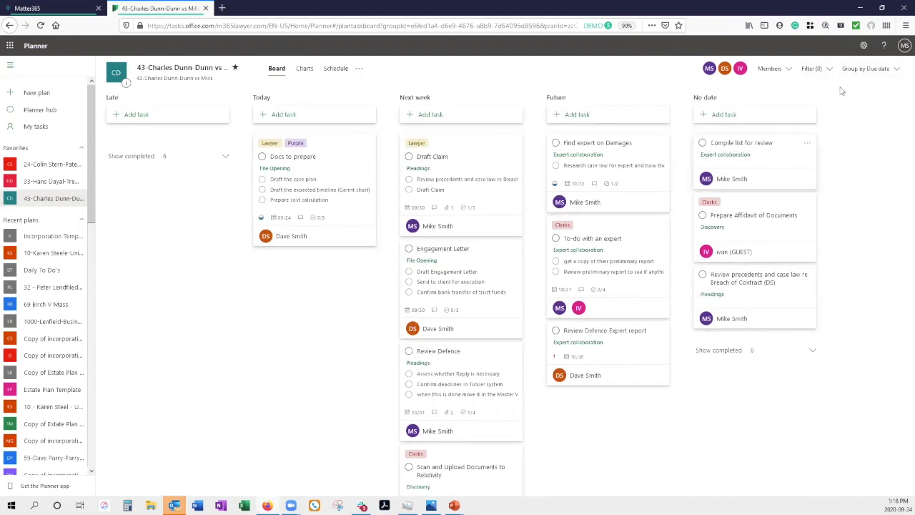
click(875, 72)
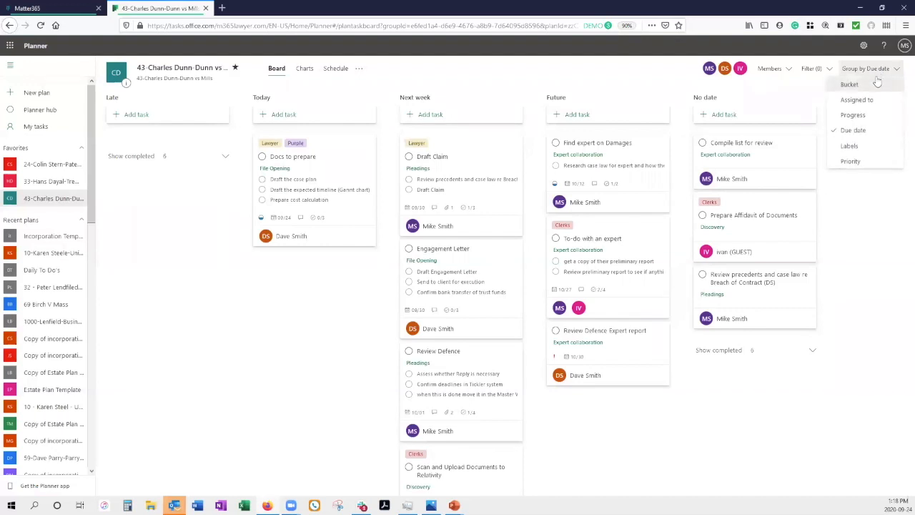
click(850, 146)
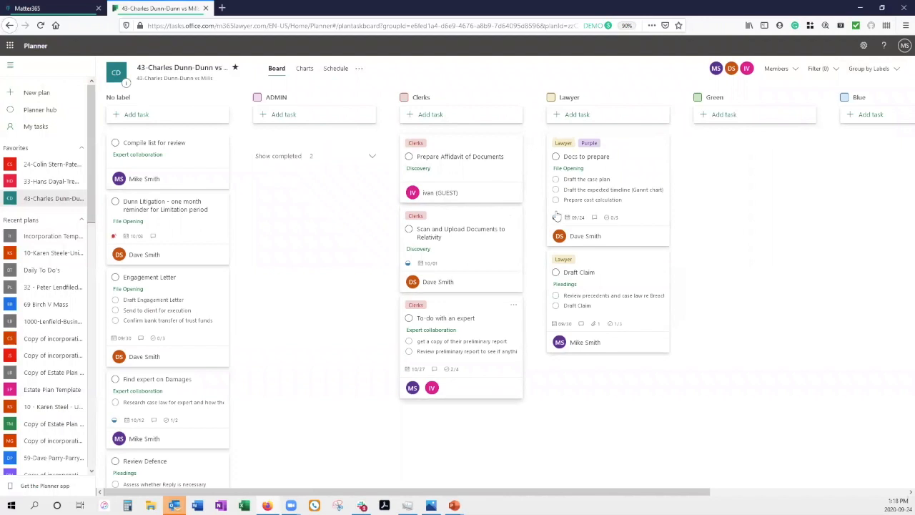
click(894, 70)
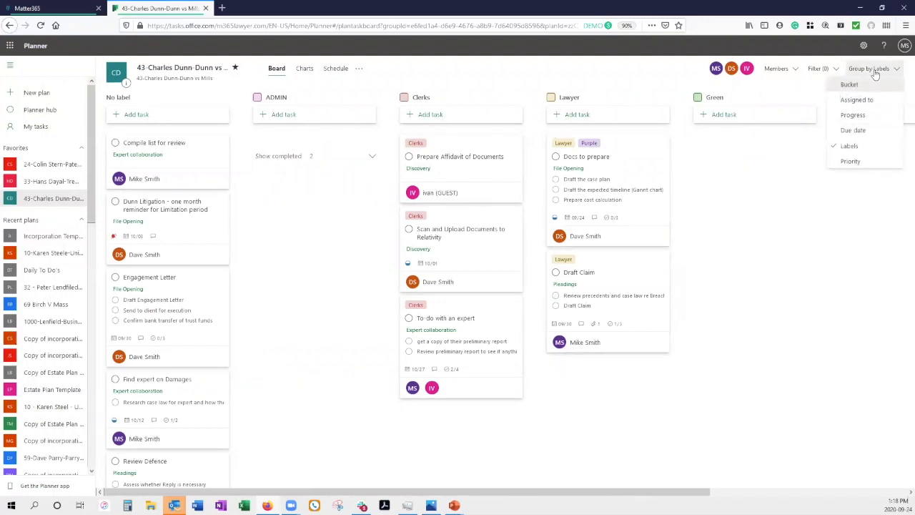
click(851, 162)
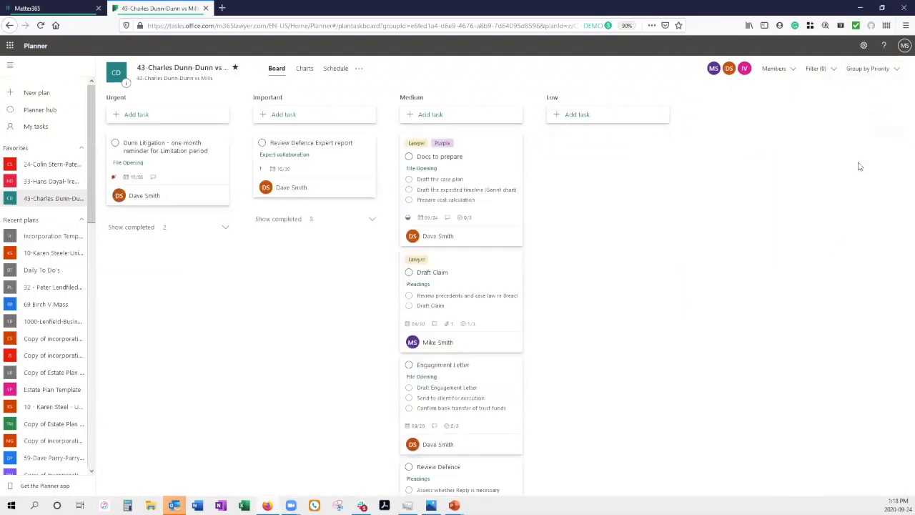
click(865, 71)
click(837, 85)
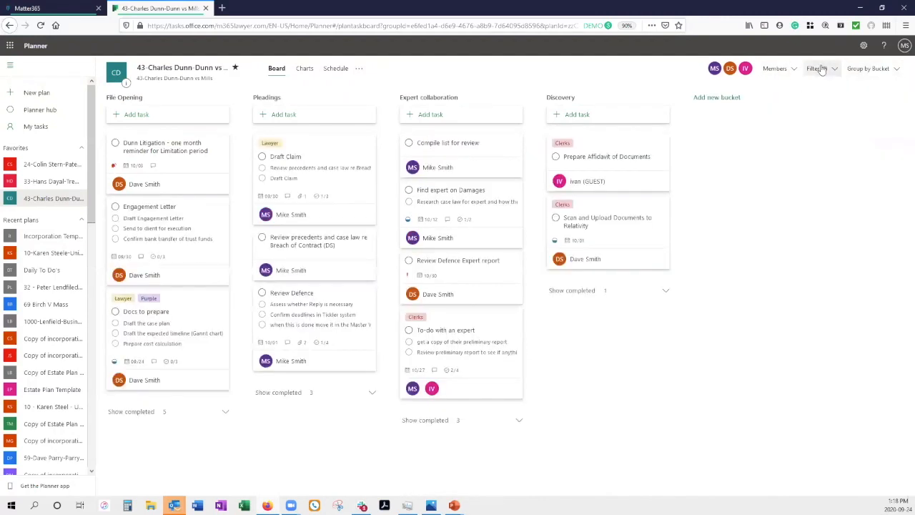
click(819, 69)
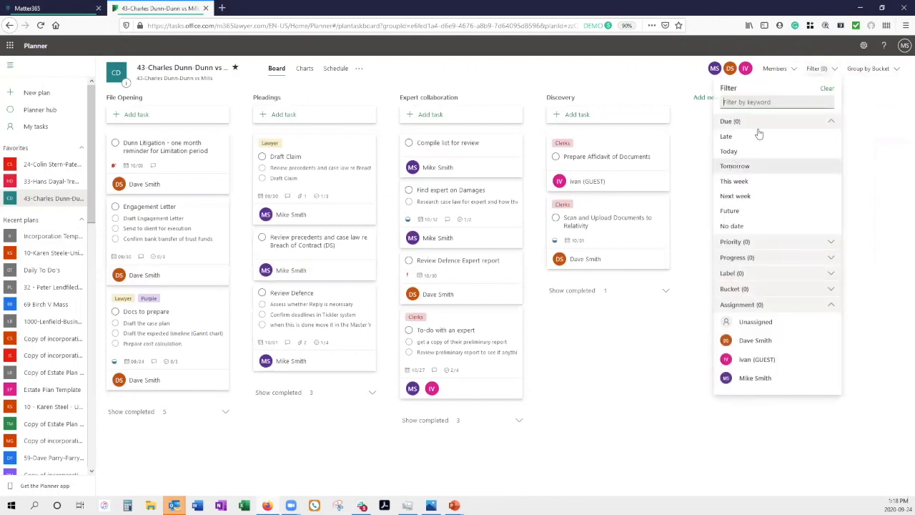
click(760, 183)
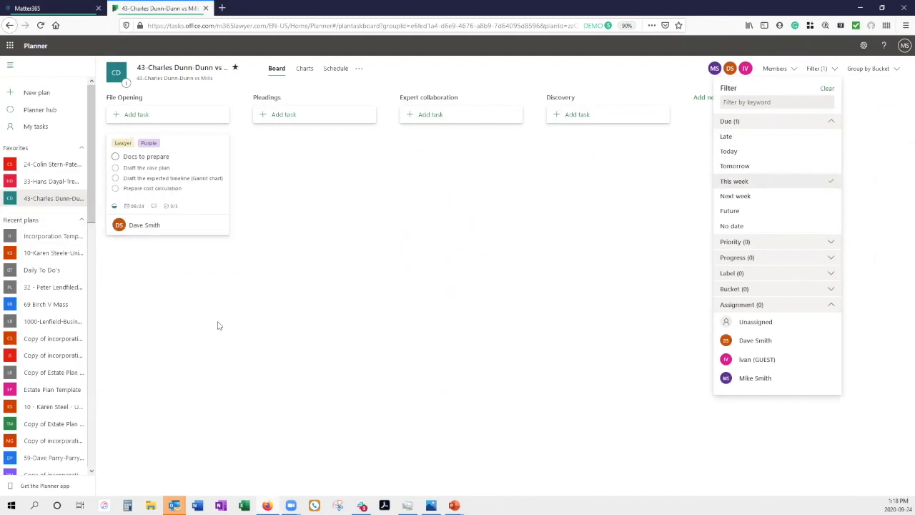
click(828, 90)
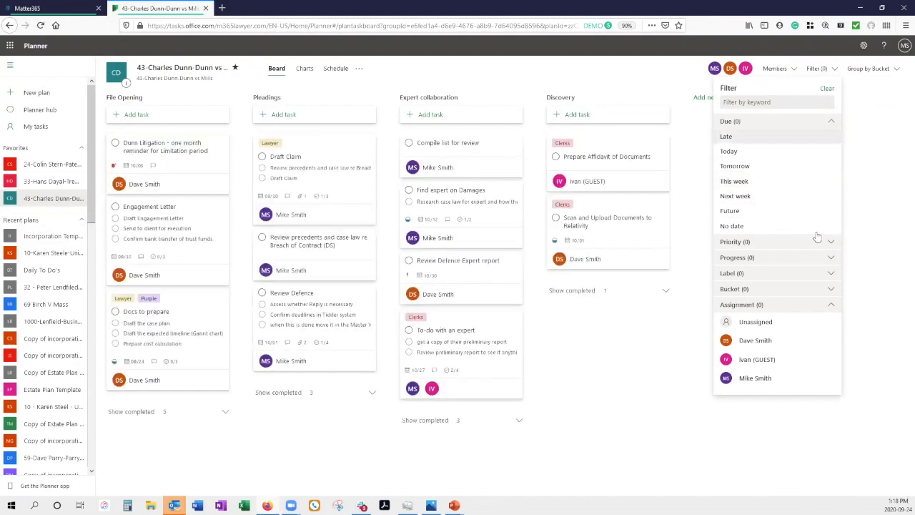
click(758, 241)
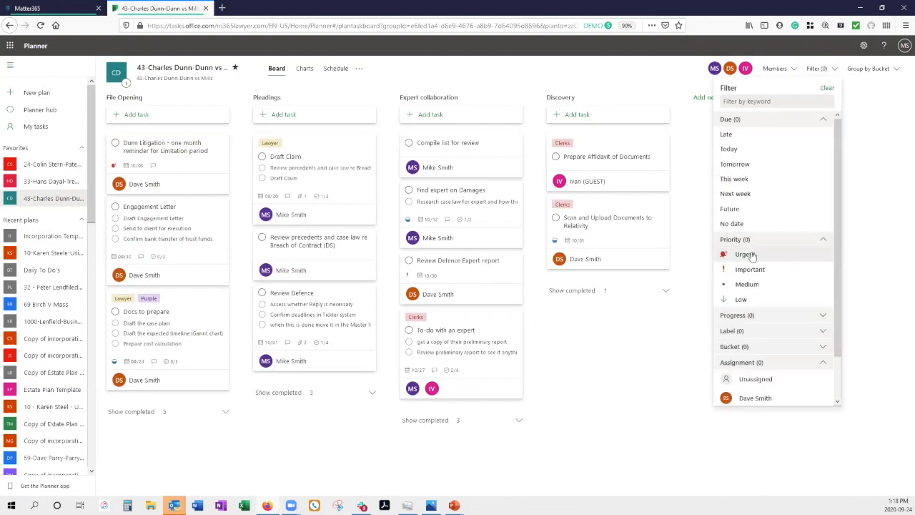
click(747, 255)
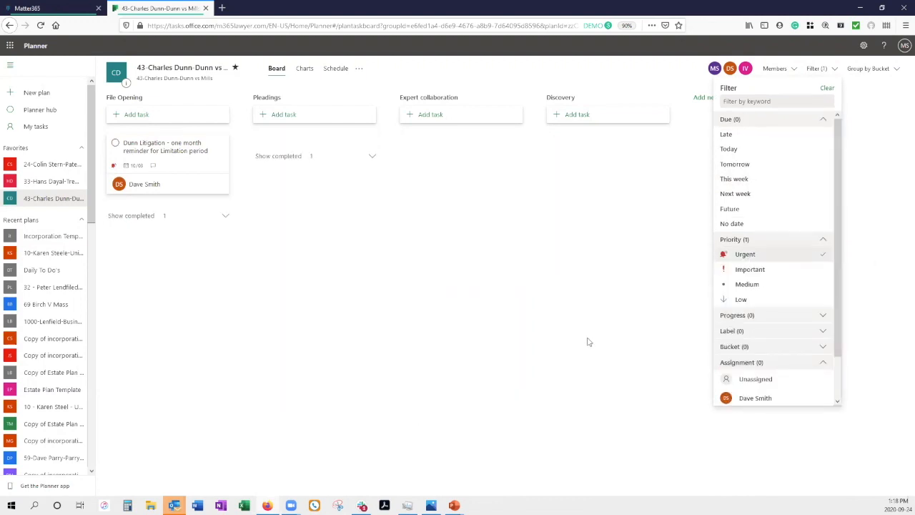
click(761, 270)
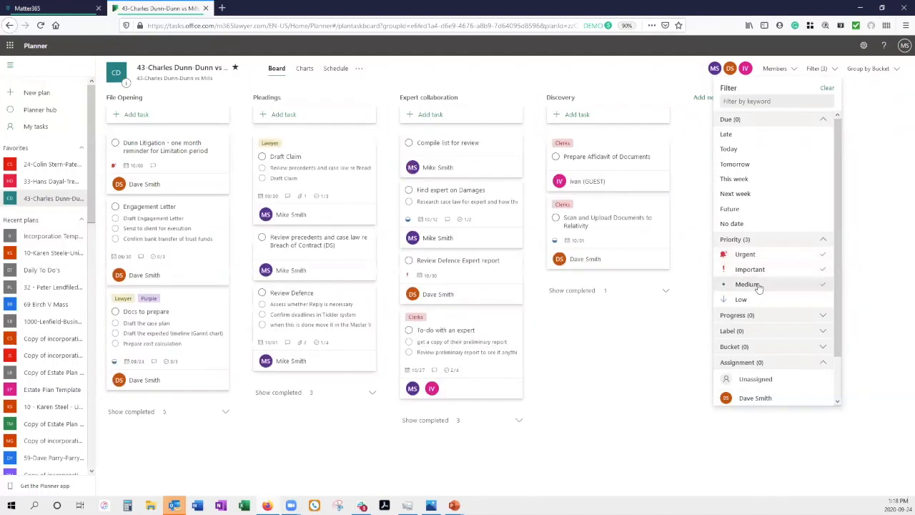
click(775, 272)
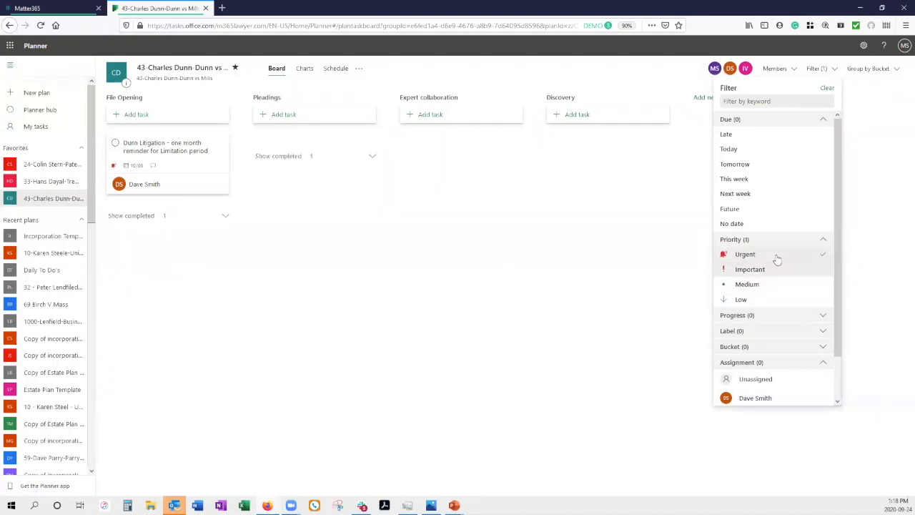
click(777, 256)
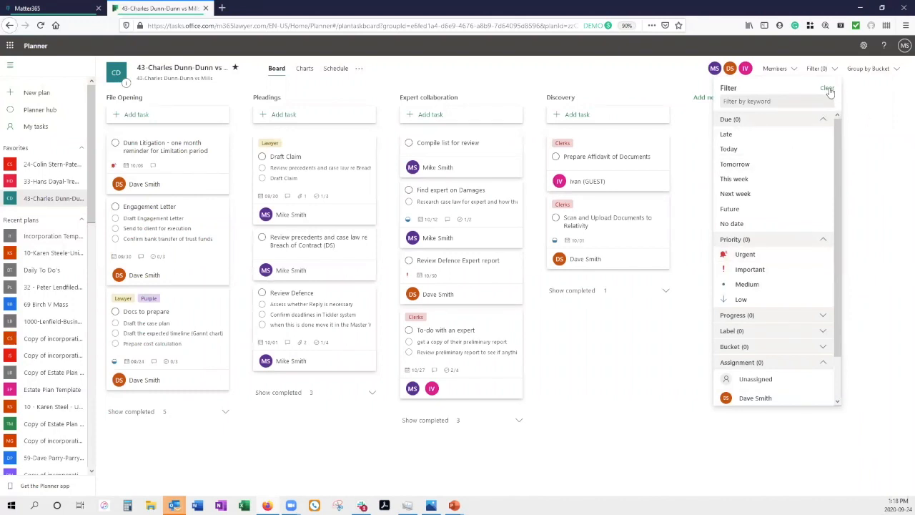
click(866, 167)
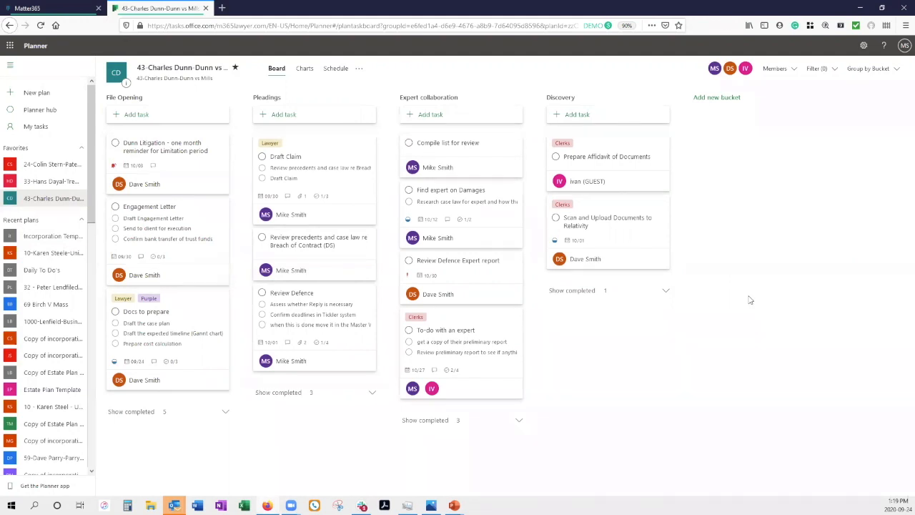
Step: Open My tasks, group it by due date then by priority, and check the filter options
click(33, 128)
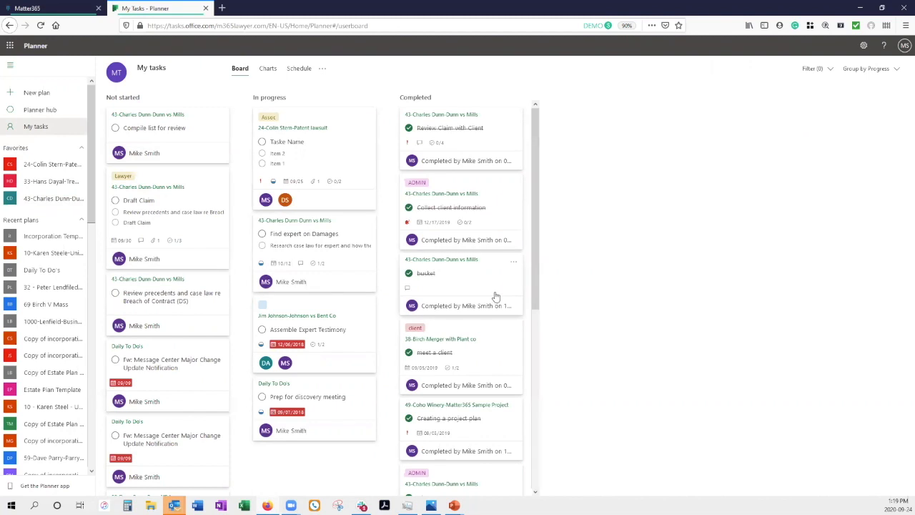
click(871, 69)
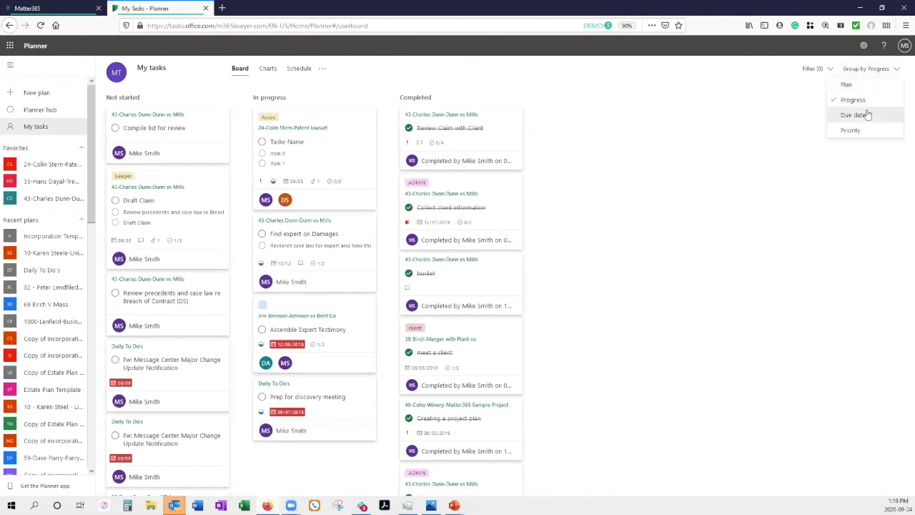
click(855, 116)
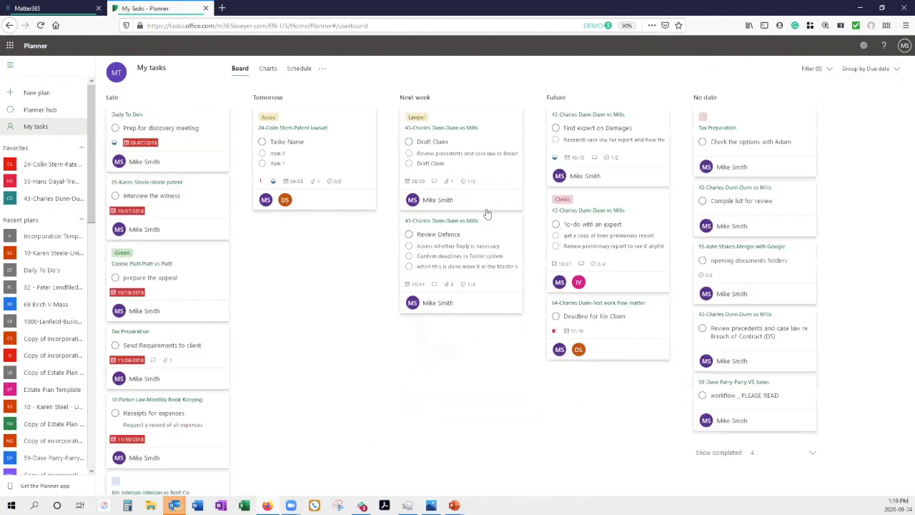
click(879, 68)
click(874, 133)
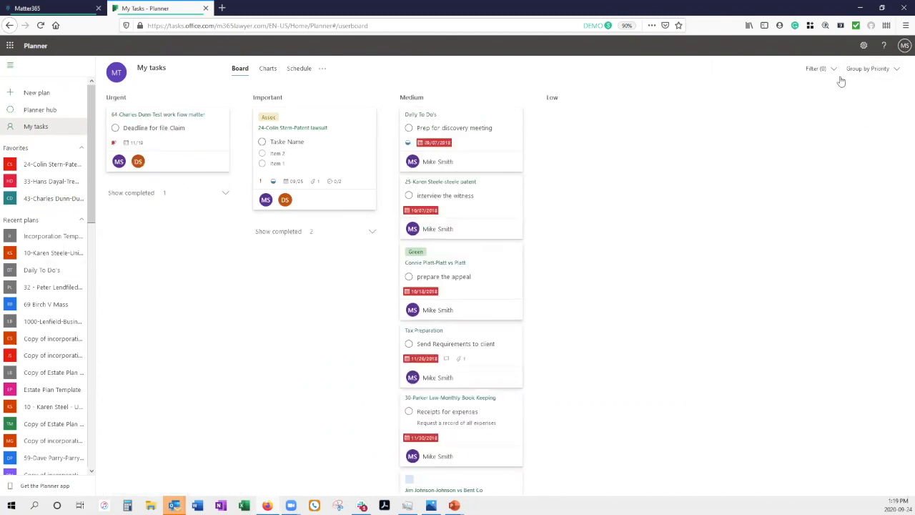
click(817, 69)
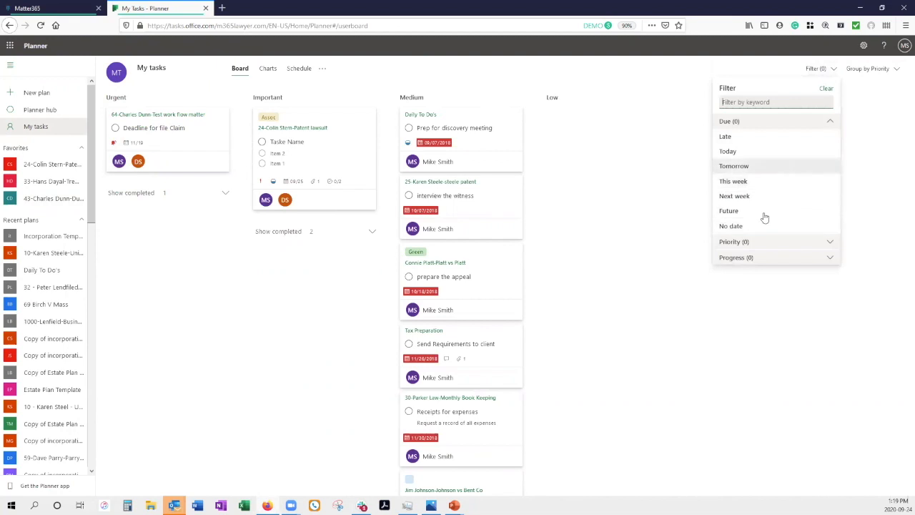
click(646, 256)
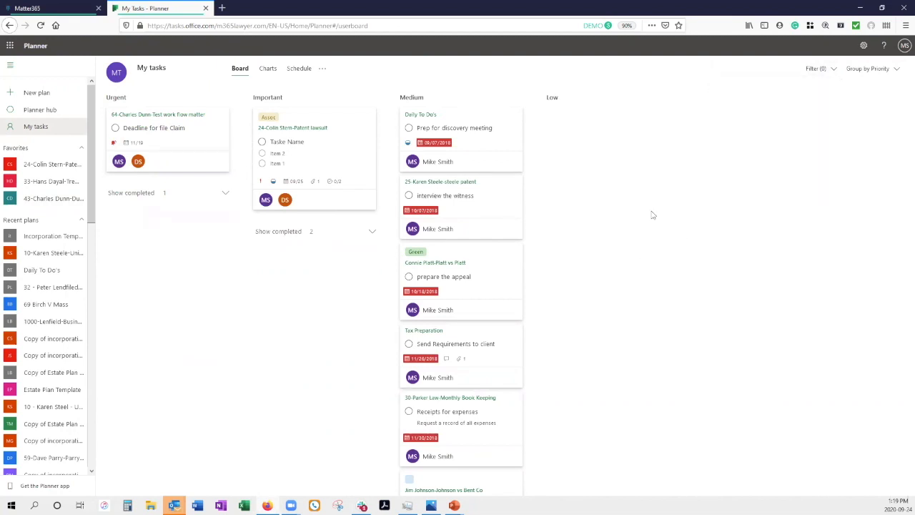
Step: View the My tasks charts, then its September 2020 schedule with 'Taske Name' on the 25th
click(268, 69)
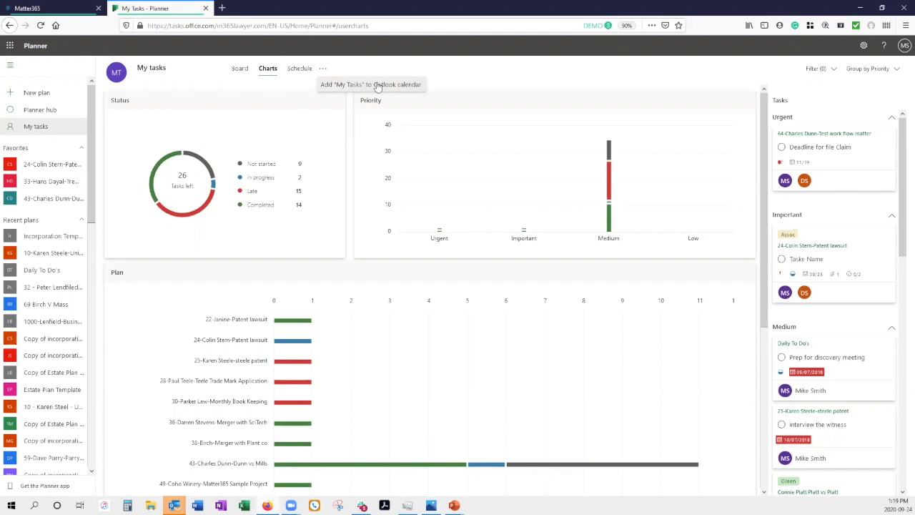
click(300, 69)
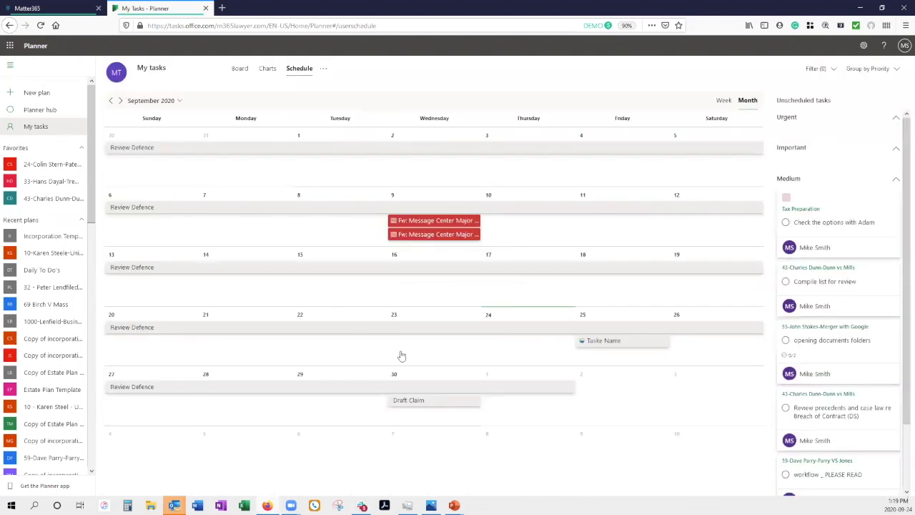
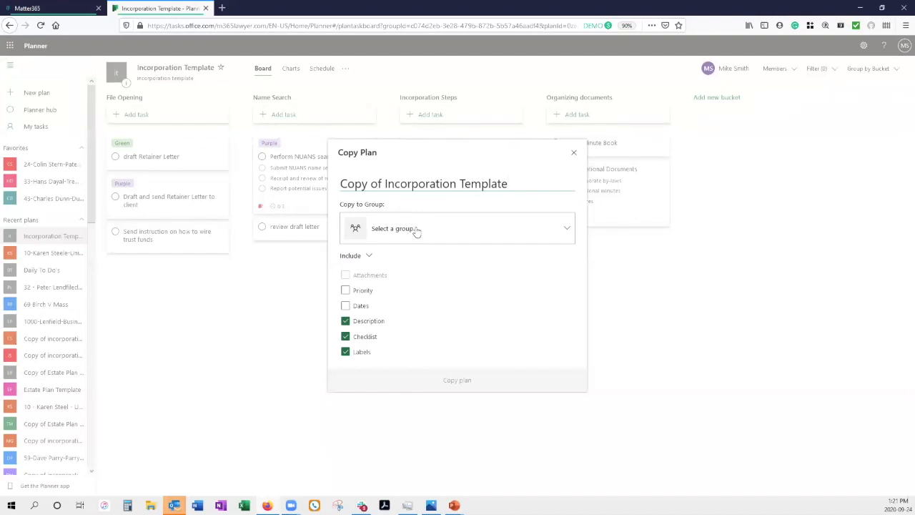
Step: Choose the client's incorporation group as the Copy to Group destination
click(417, 232)
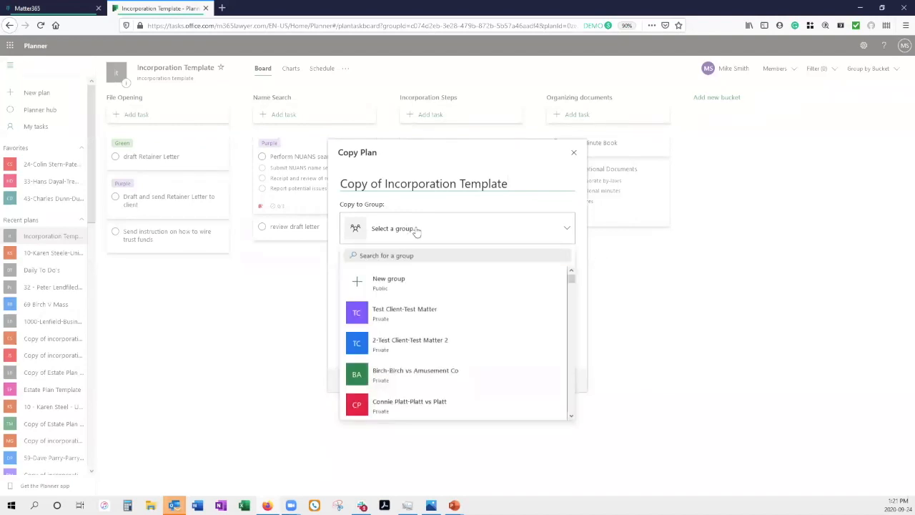
click(423, 254)
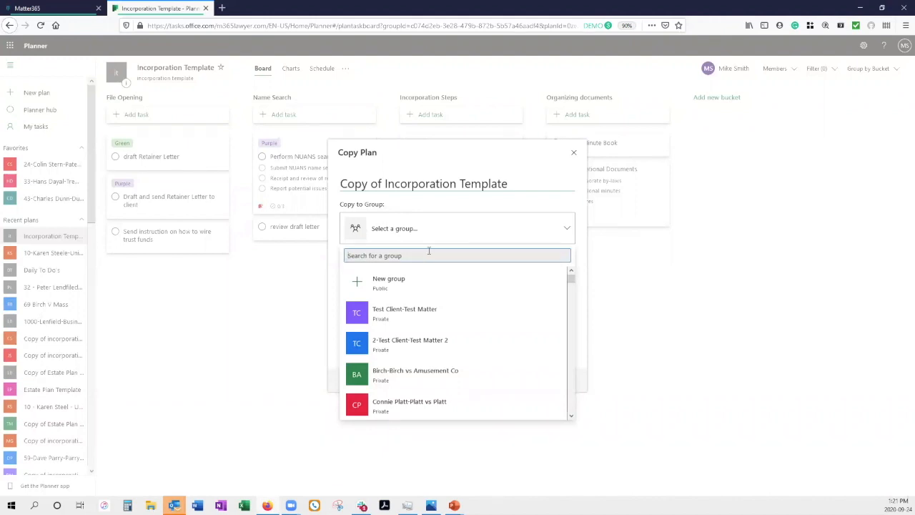
text(hans)
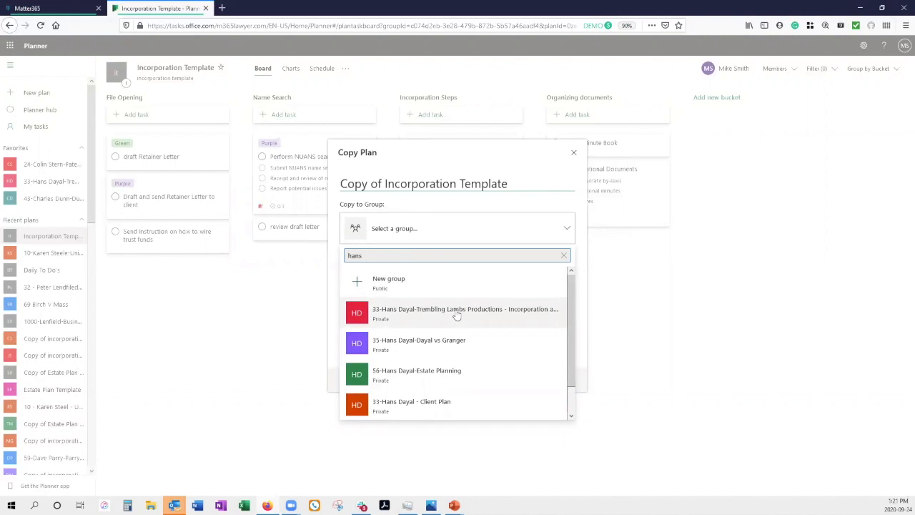
click(458, 312)
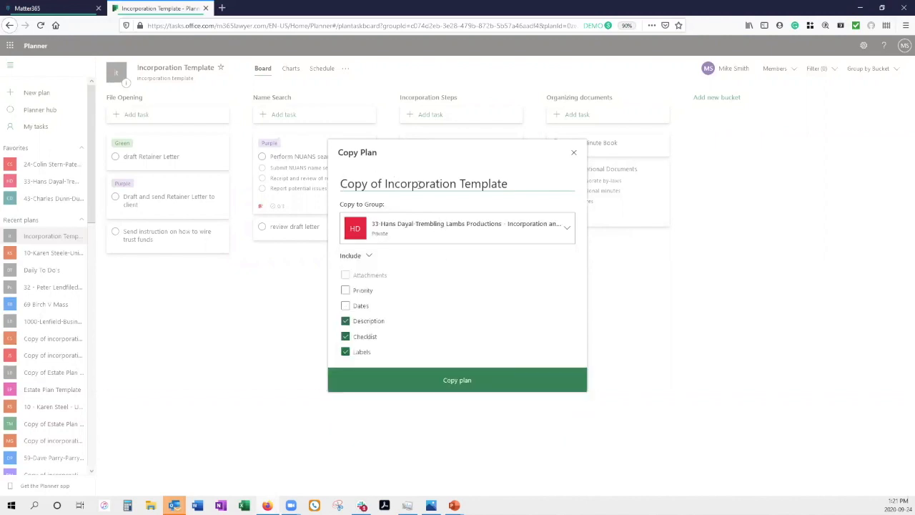
Step: Rename the copied plan to the client's matter name, beginning with matter number 33
click(513, 184)
drag(507, 184, 340, 183)
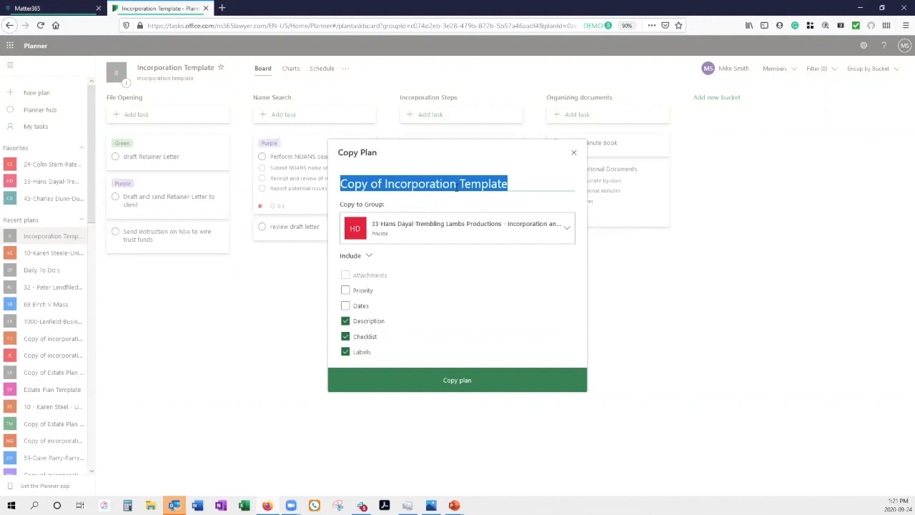
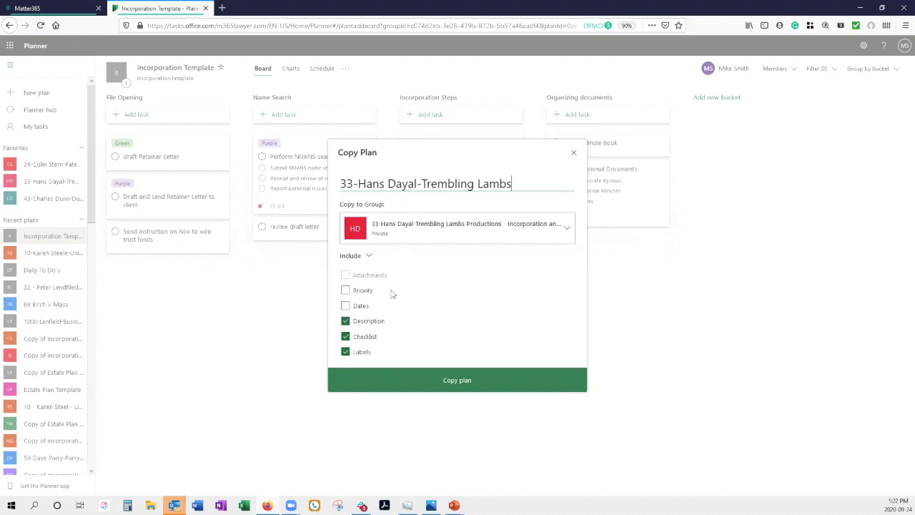
Step: Include task priorities in the copy, copy the plan and dismiss the copying notice
click(347, 292)
click(466, 382)
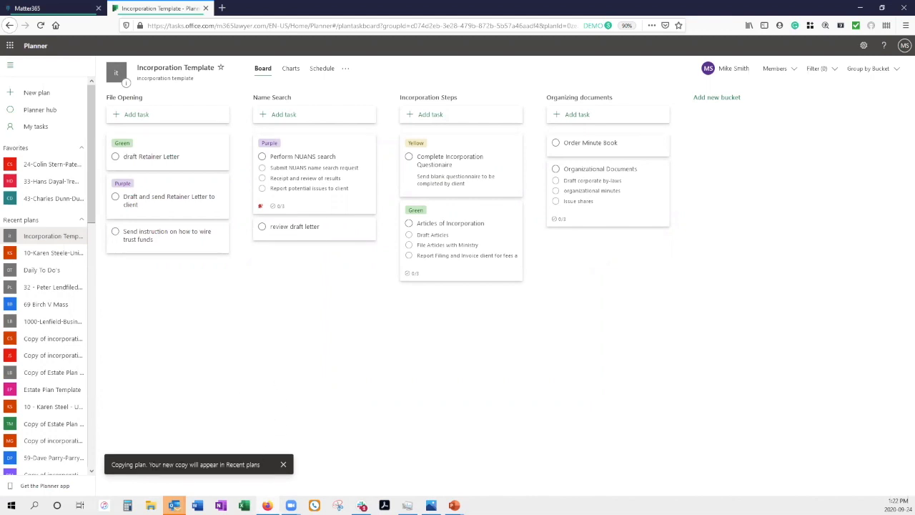
click(283, 464)
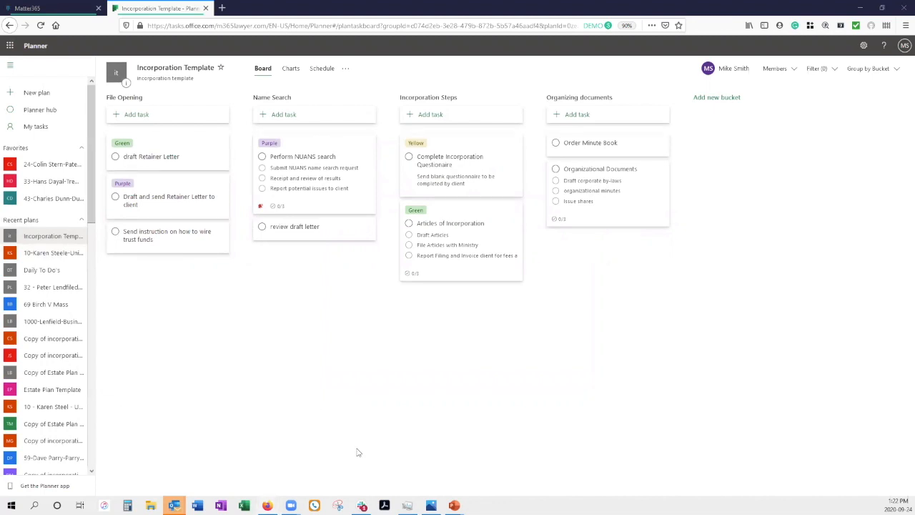
key(alt+Tab)
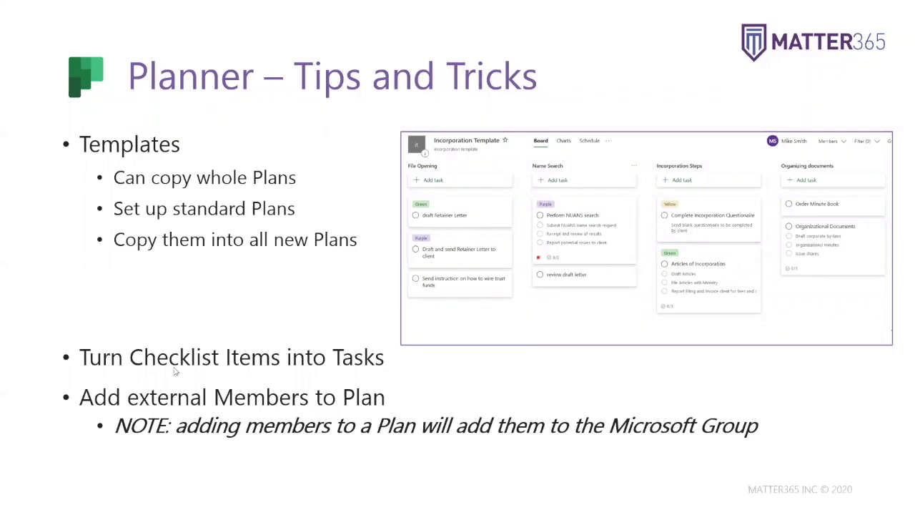
Step: In the patent lawsuit plan, promote the Taske Name task's checklist Item 2 to its own card
key(alt+Tab)
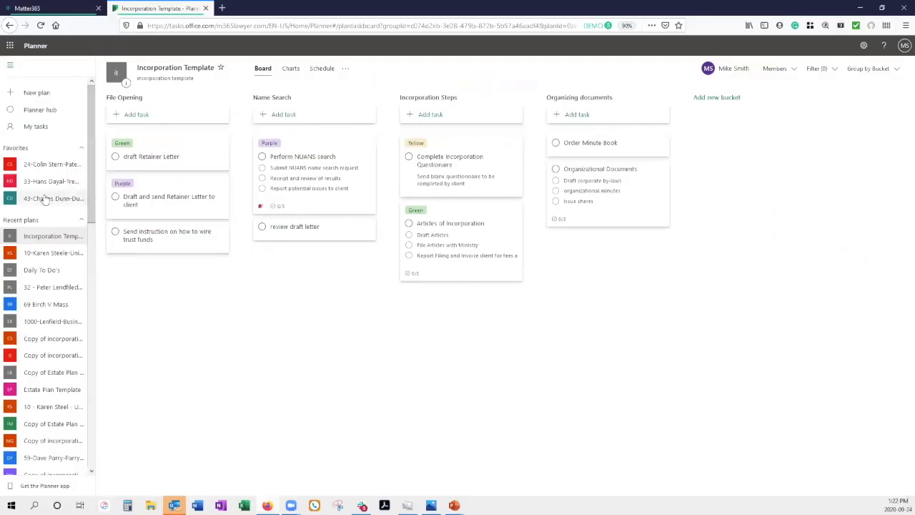
click(50, 163)
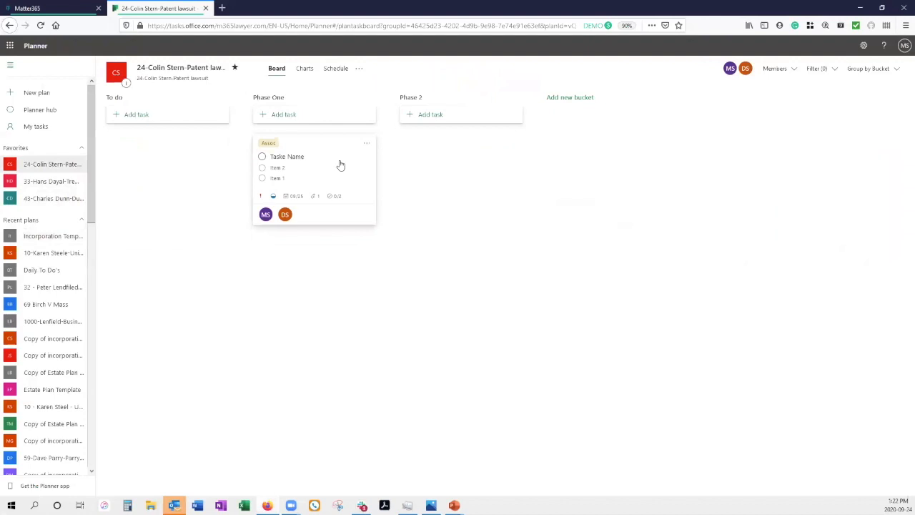
click(341, 165)
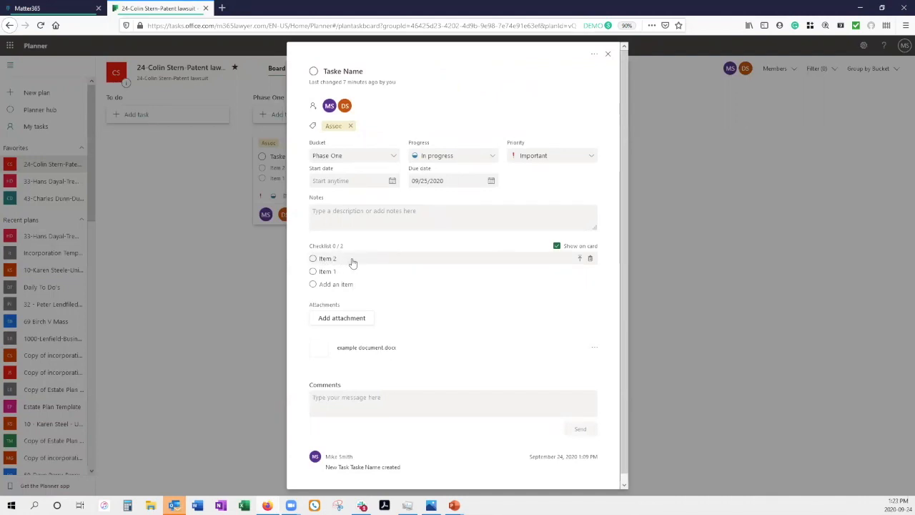
click(580, 259)
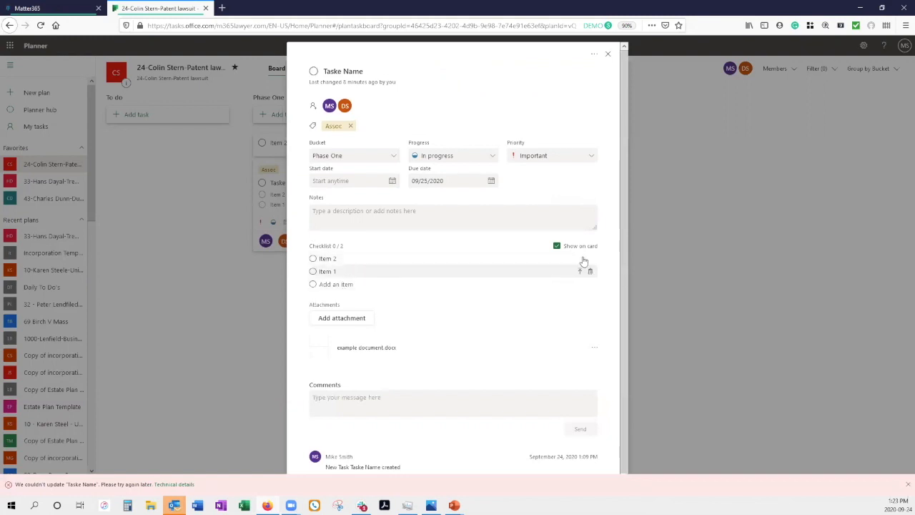
click(580, 259)
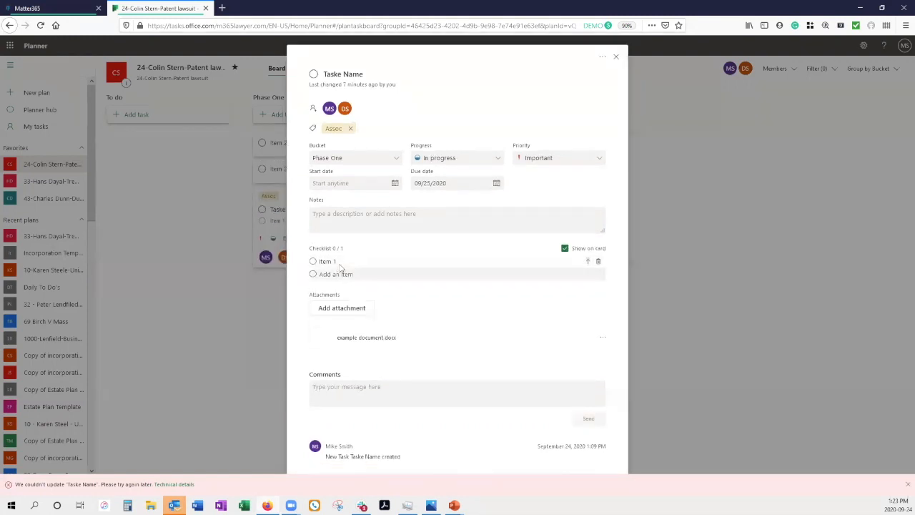
click(616, 56)
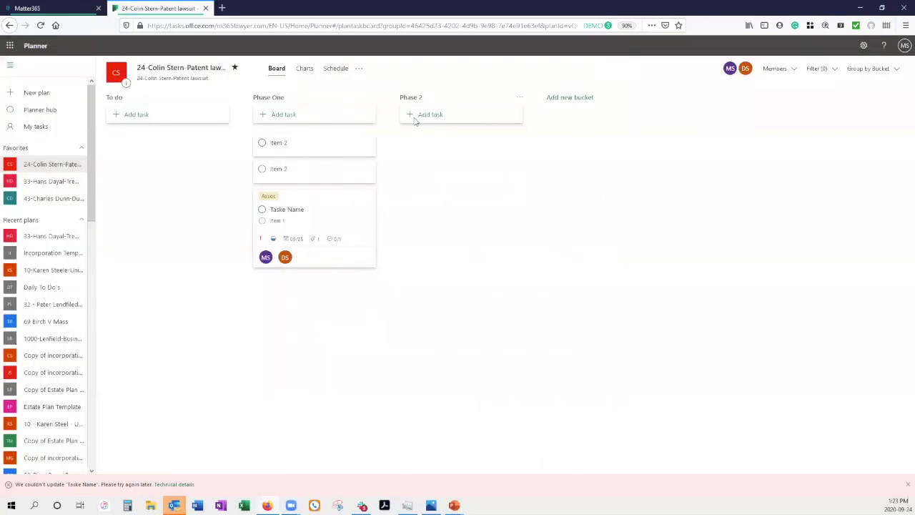
Step: Delete the duplicate Item 2 task card
click(367, 170)
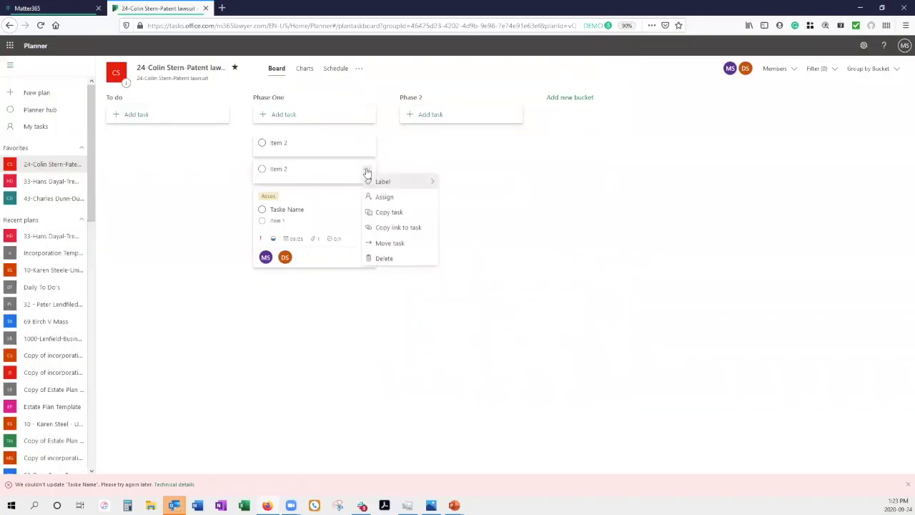
click(398, 261)
click(337, 145)
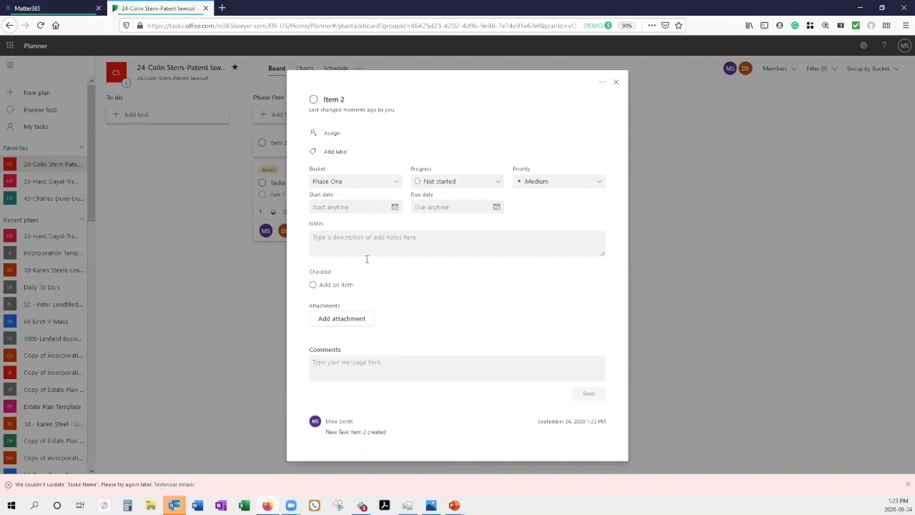
Step: Assign the remaining Item 2 task to the other plan member
click(334, 133)
click(350, 191)
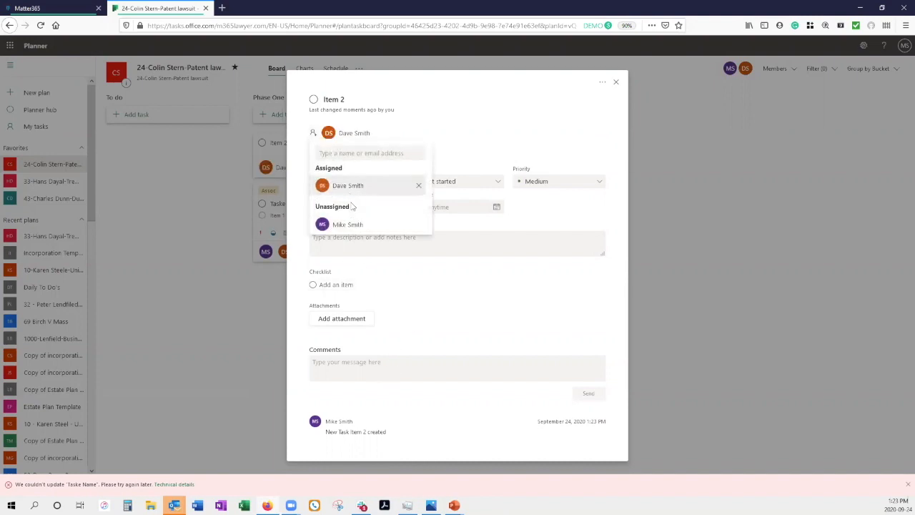
click(476, 246)
click(419, 237)
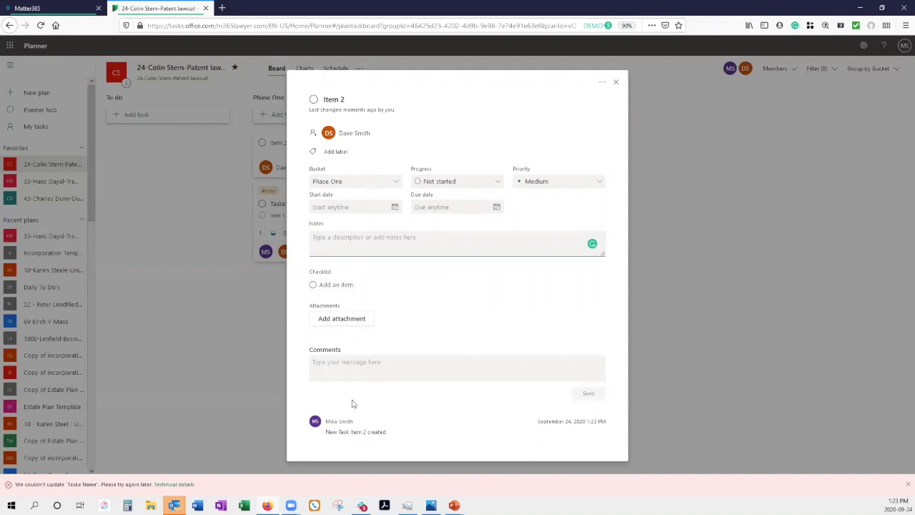
click(616, 84)
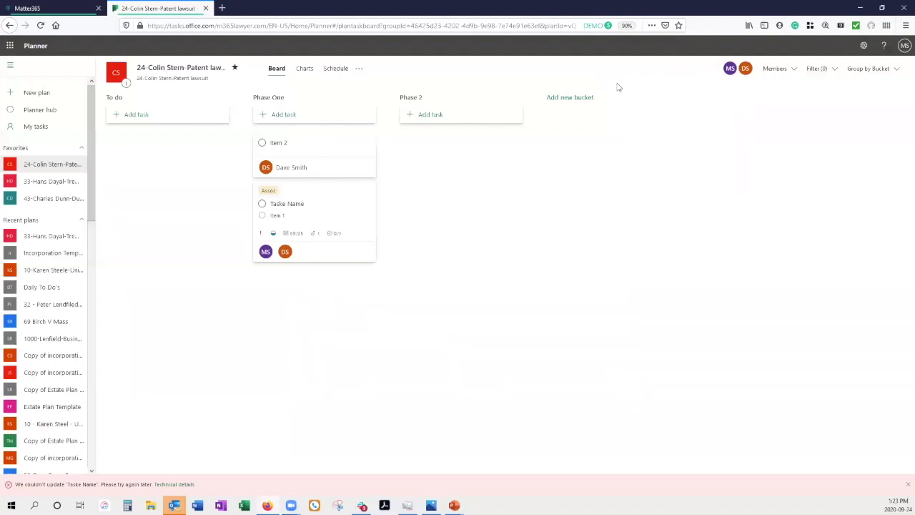
key(alt+Tab)
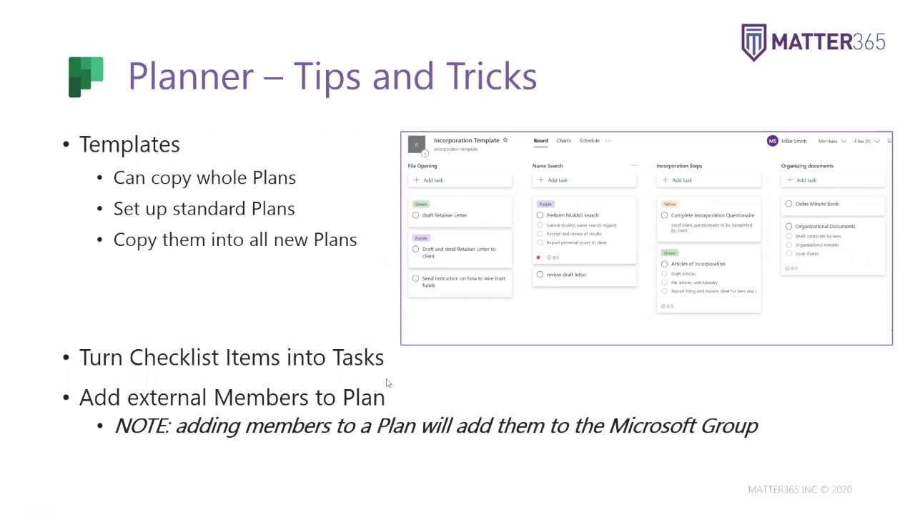
Step: Open the patent lawsuit plan's Members in Outlook from the ... menu beside Schedule
key(alt+Tab)
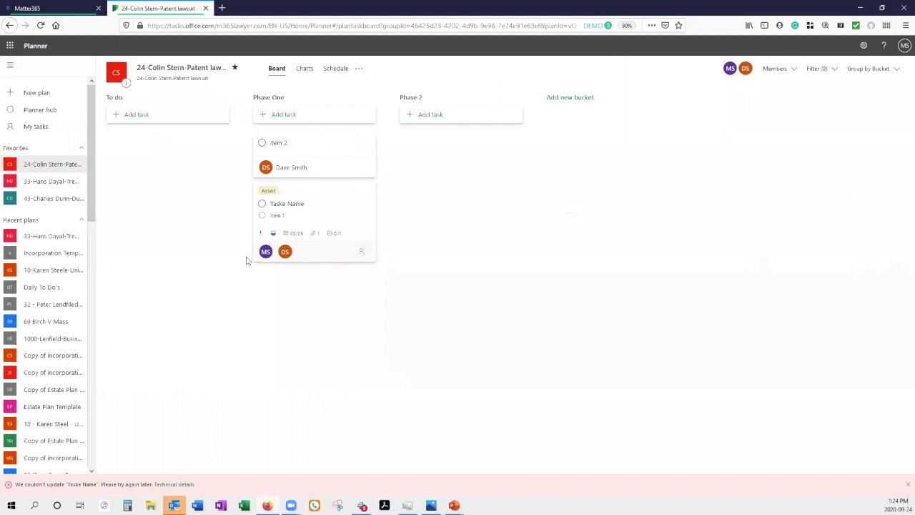
click(359, 72)
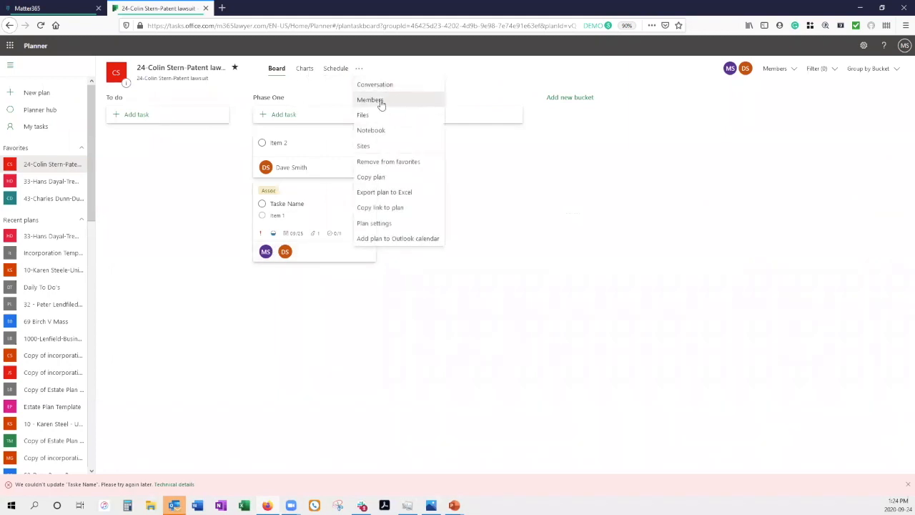
click(379, 99)
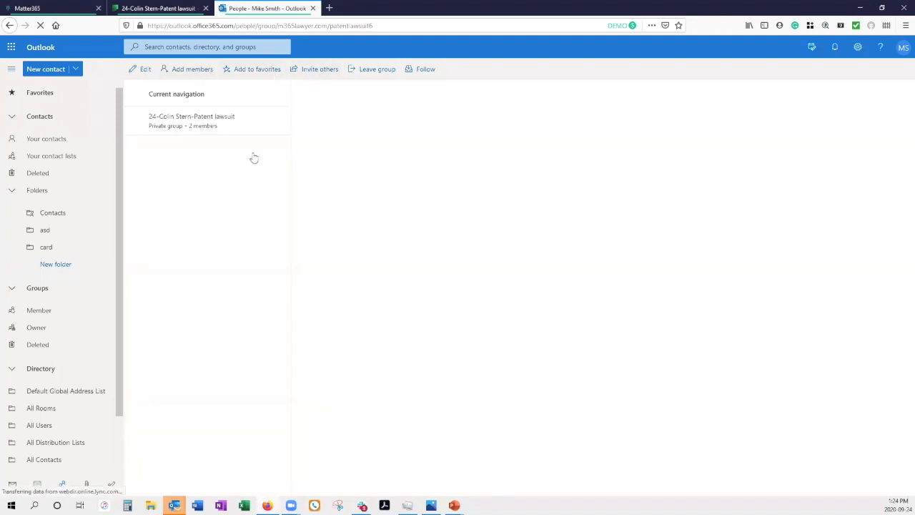
Step: View the patent lawsuit group's 2 members in Outlook, then advance to the Office apps integration slide
click(208, 129)
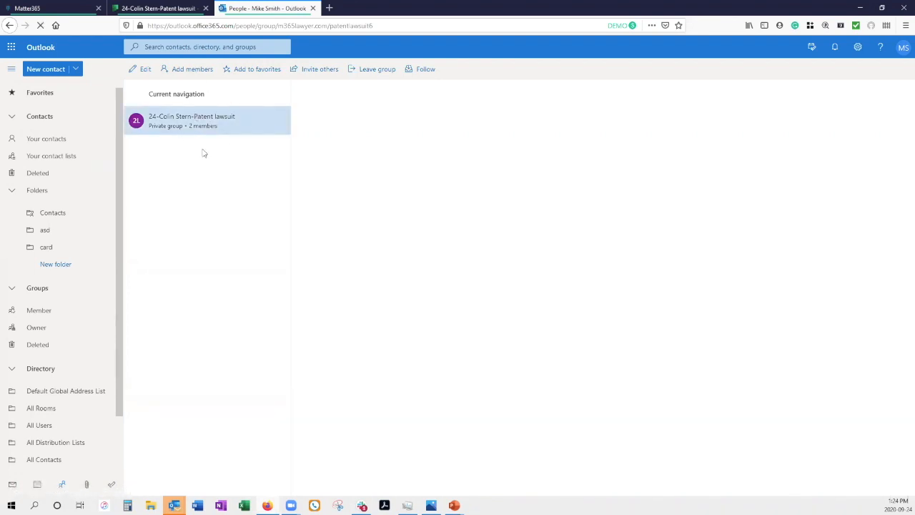
click(154, 12)
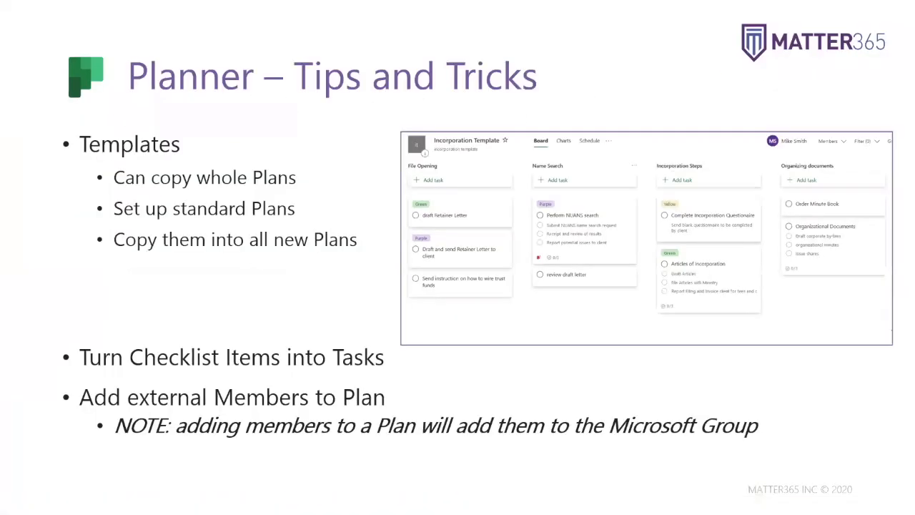
key(Right)
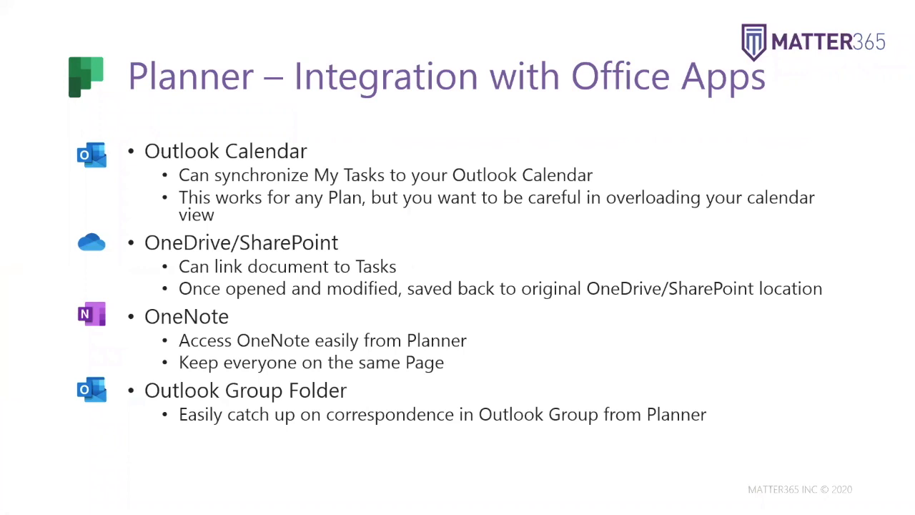